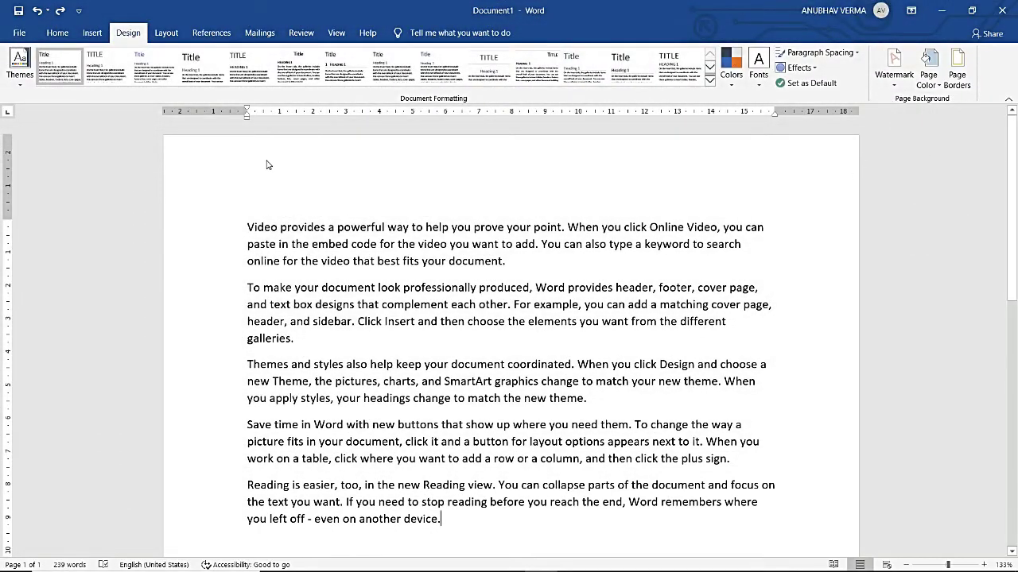
Select all the sample text, deselect it, then select a phrase in the fourth paragraph.
mouse_move(247, 227)
mouse_down()
mouse_move(767, 508)
mouse_move(771, 523)
mouse_up()
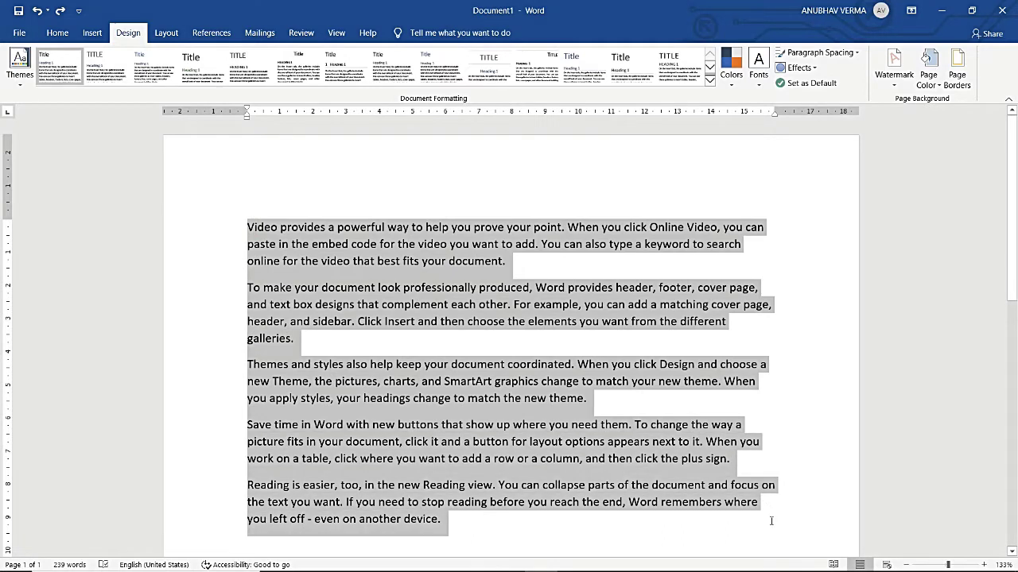
click(813, 372)
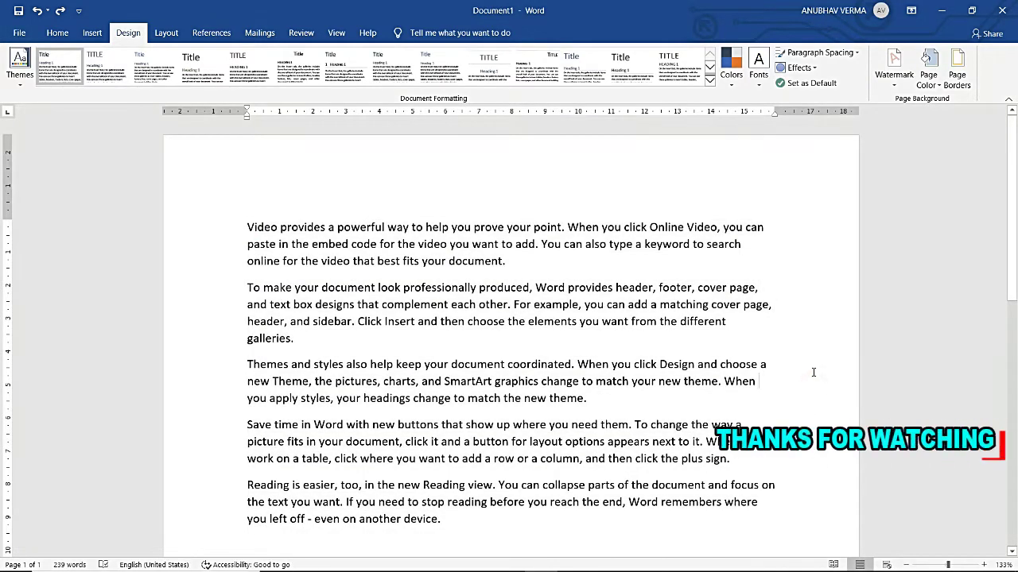
scroll(636, 413, down, 2)
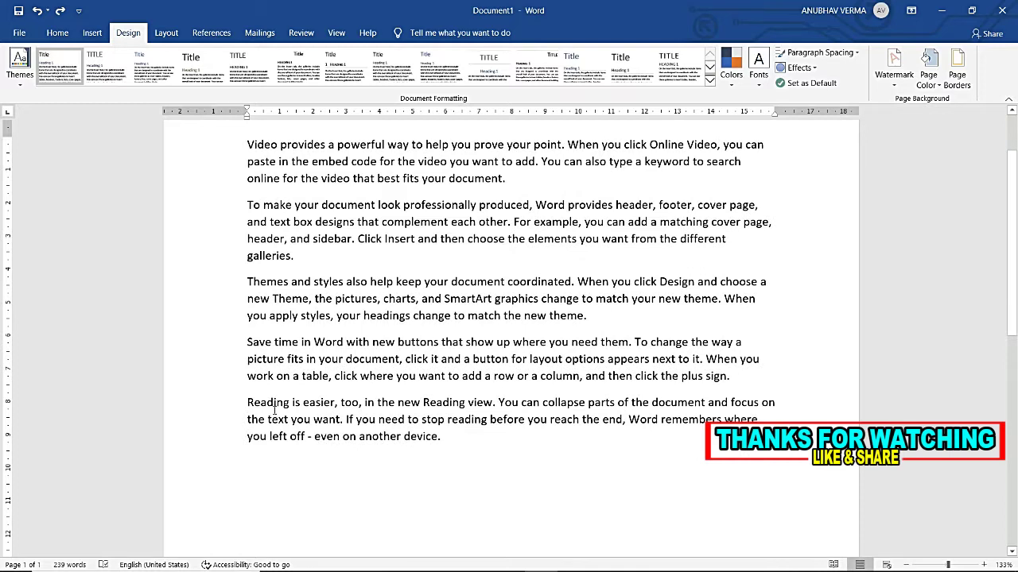
drag(256, 380, 474, 359)
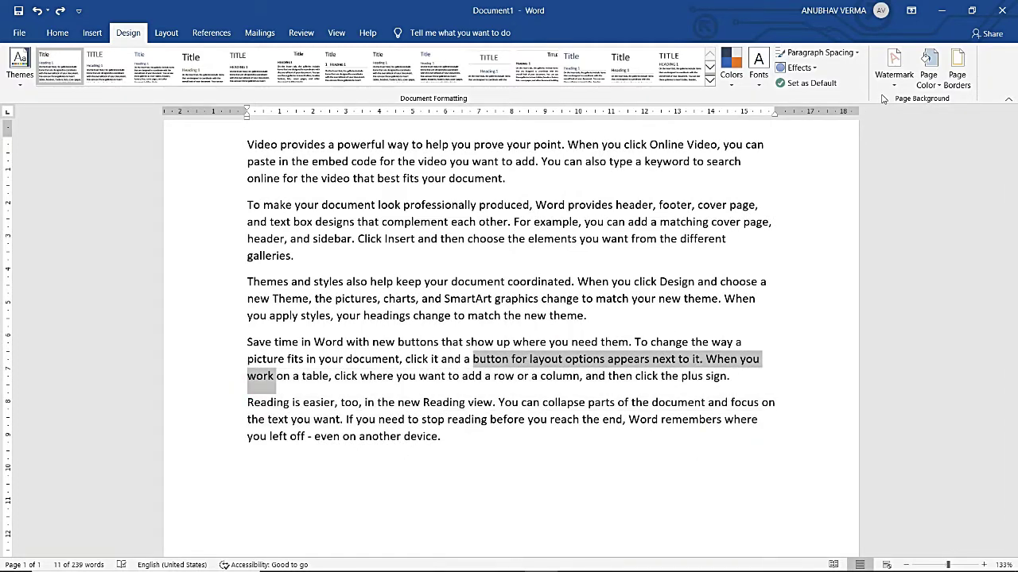
Apply the diagonal CONFIDENTIAL 1 watermark and scroll through the page to check it.
click(893, 68)
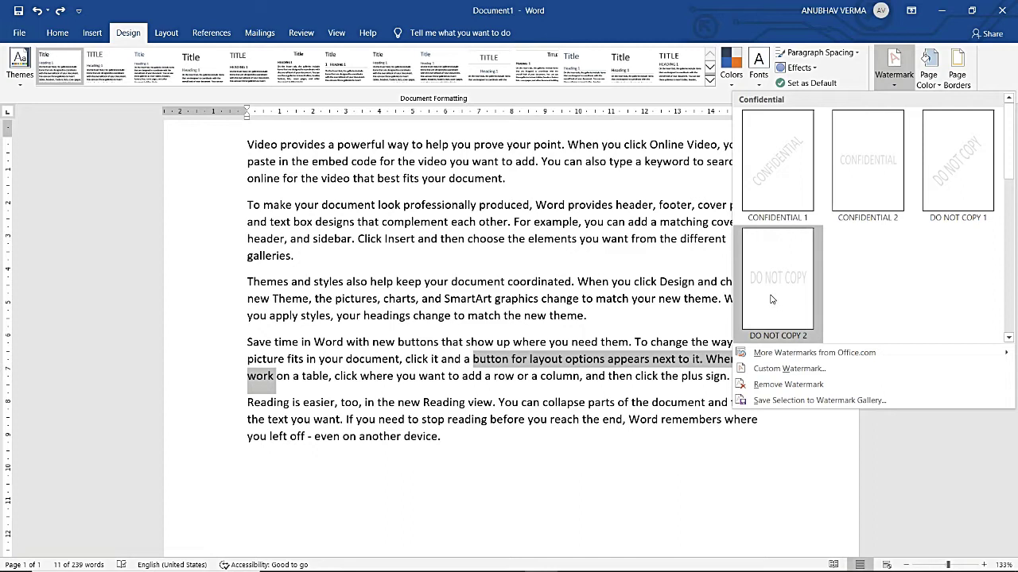
click(769, 181)
scroll(745, 250, down, 2)
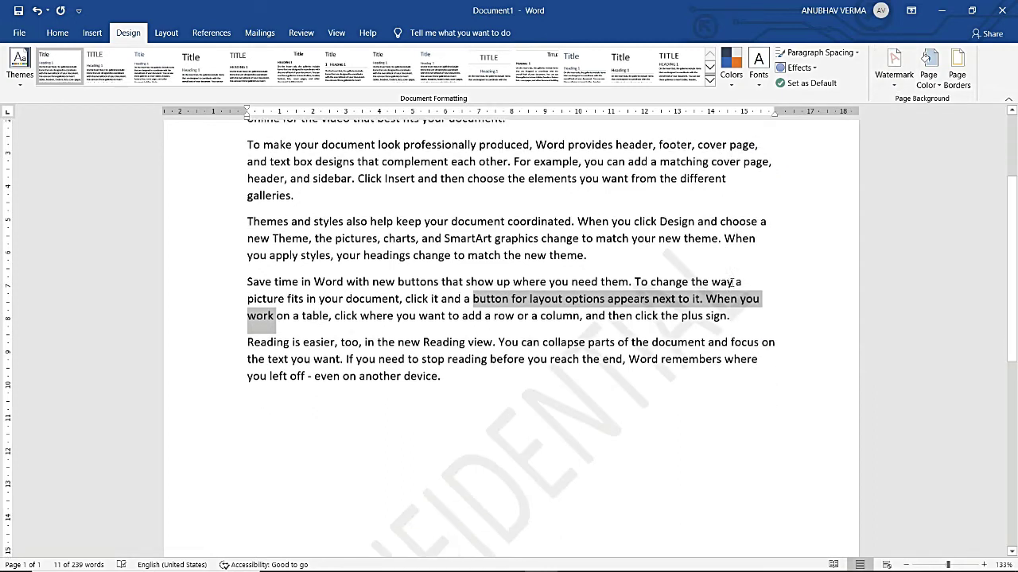
scroll(711, 359, down, 2)
click(710, 359)
scroll(710, 361, down, 2)
scroll(711, 359, down, 1)
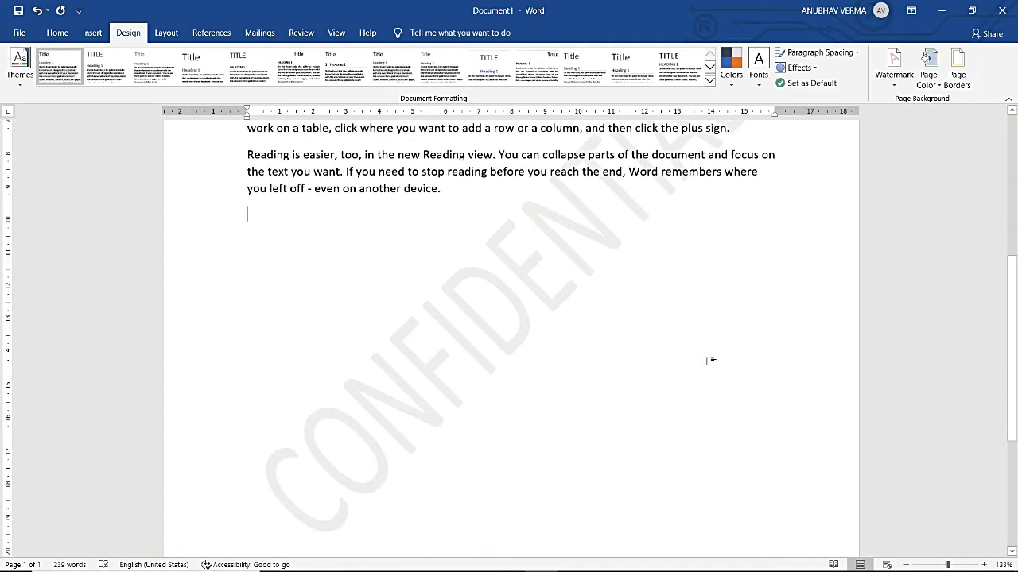
scroll(570, 432, down, 2)
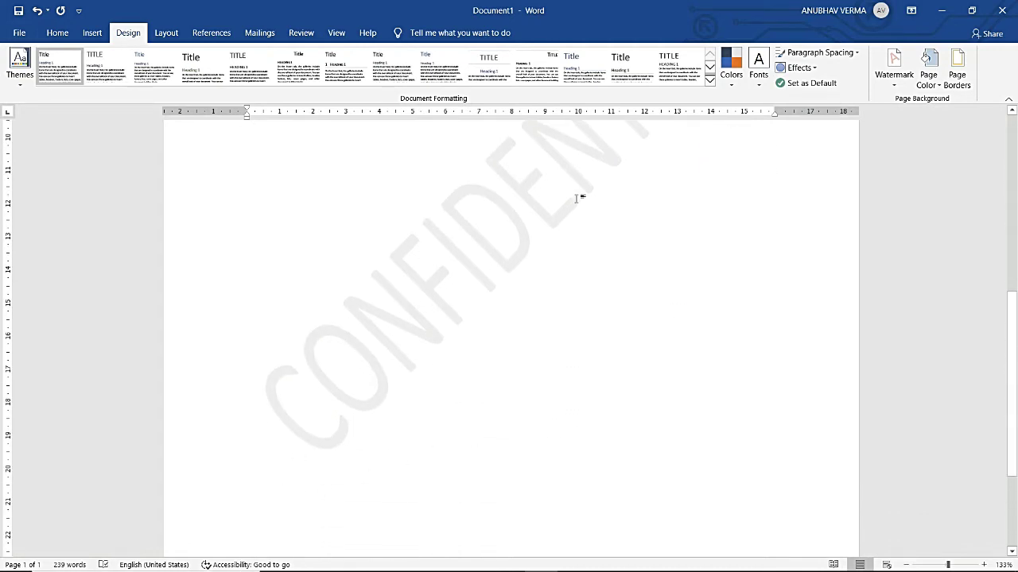
scroll(590, 189, up, 4)
scroll(591, 189, up, 1)
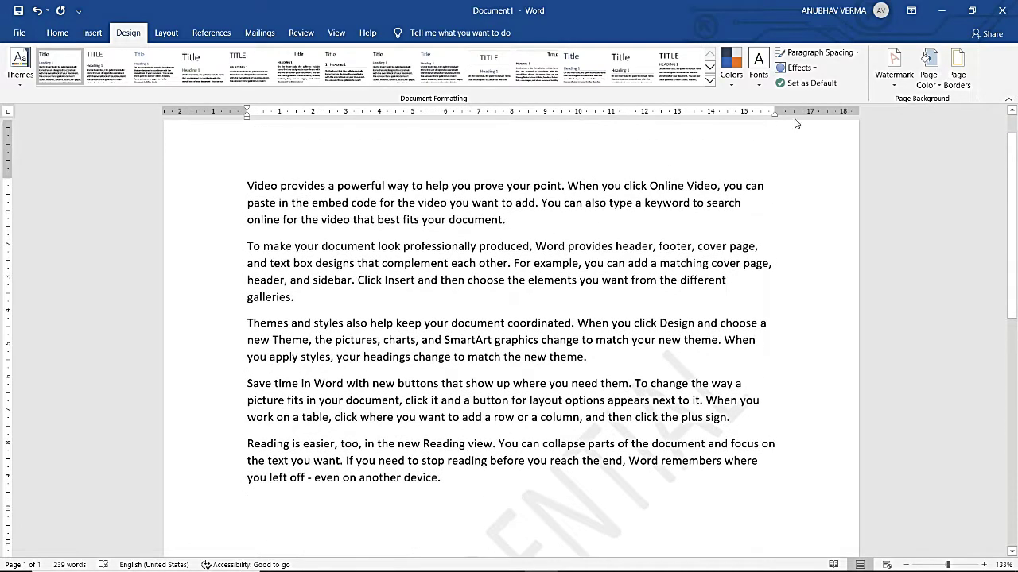
Switch to the horizontal CONFIDENTIAL 2 watermark.
click(894, 67)
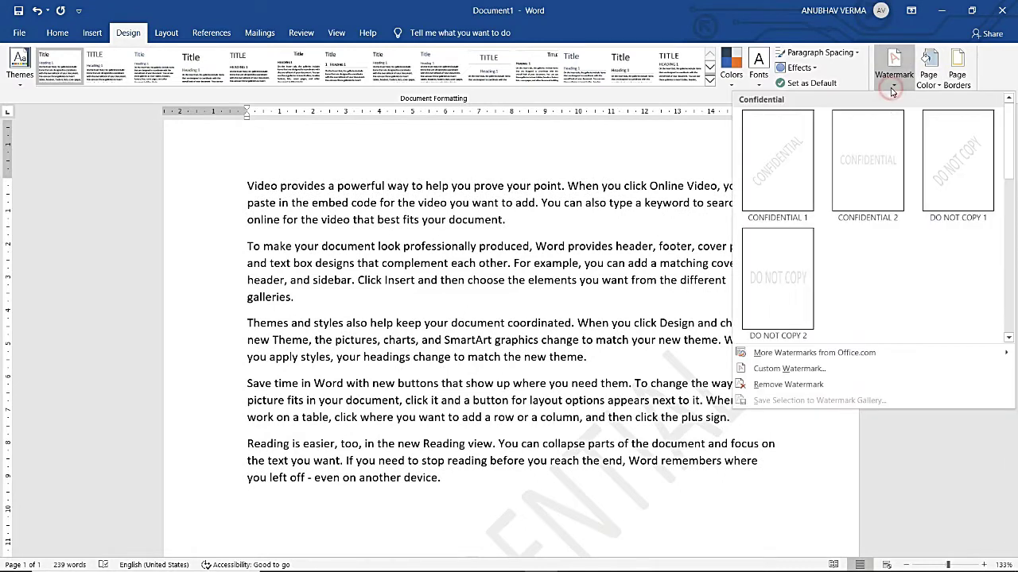
click(867, 189)
scroll(245, 416, down, 2)
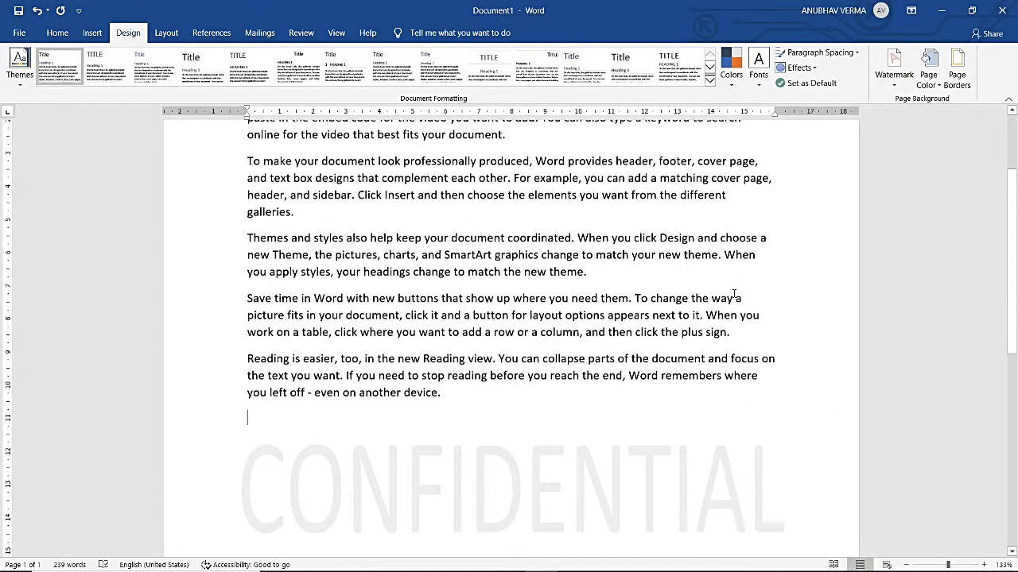
scroll(239, 509, down, 1)
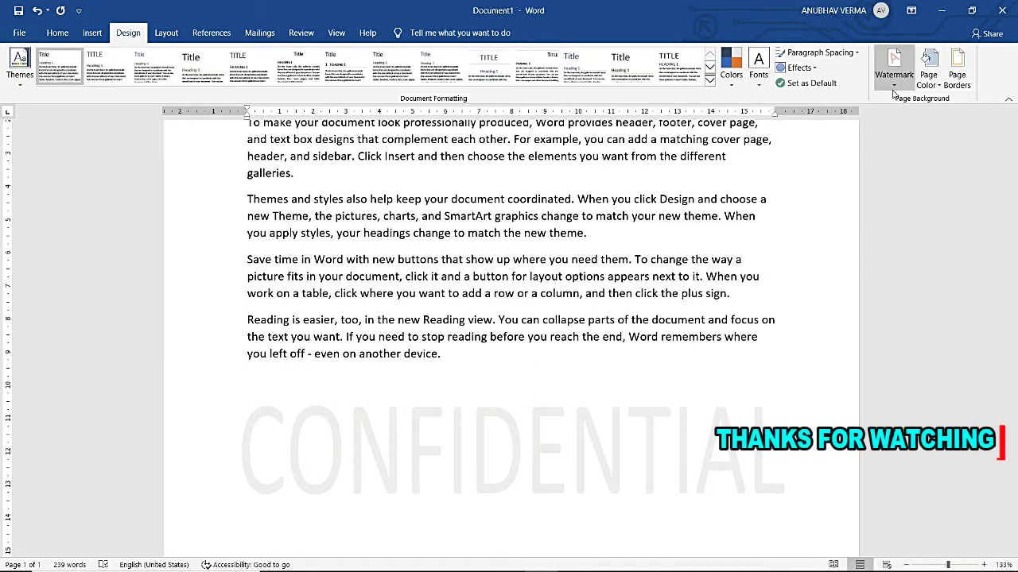
Try DO NOT COPY 1 and DO NOT COPY 2 watermarks, then bring the watermark gallery back.
click(894, 70)
click(958, 179)
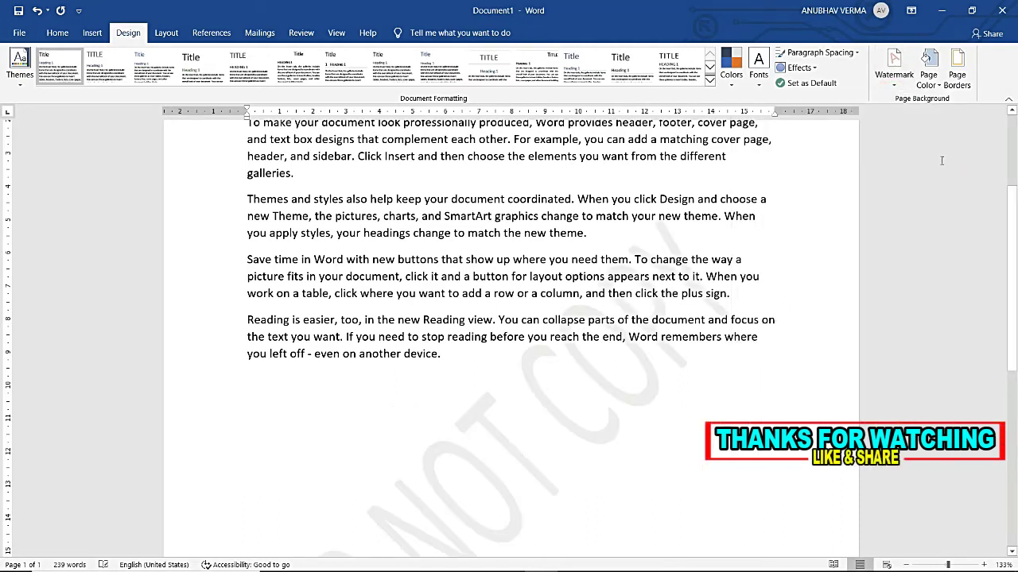
click(895, 83)
click(775, 306)
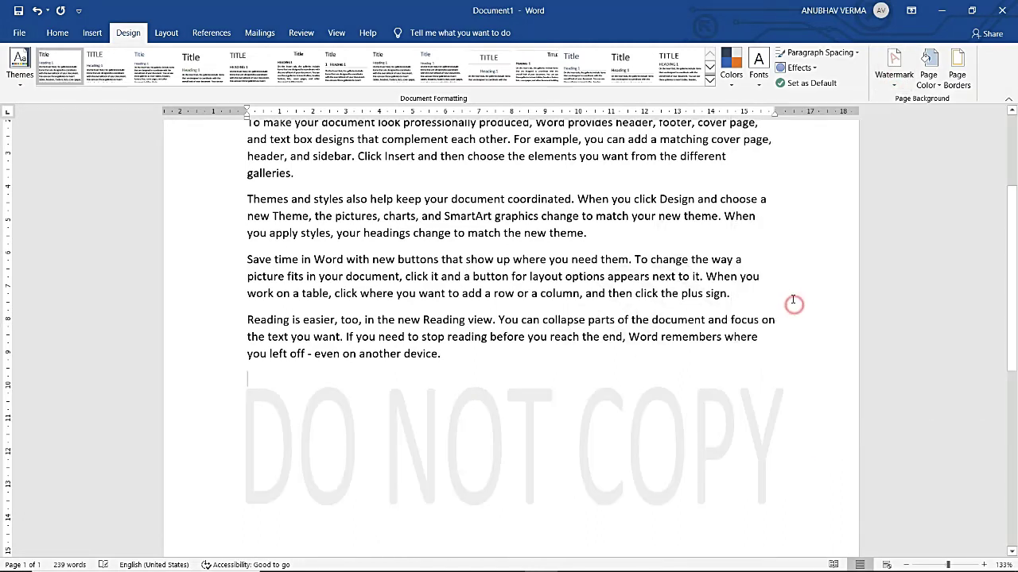
scroll(716, 270, down, 2)
scroll(711, 256, down, 2)
scroll(711, 256, up, 3)
scroll(710, 255, up, 2)
scroll(710, 256, down, 1)
scroll(711, 255, down, 3)
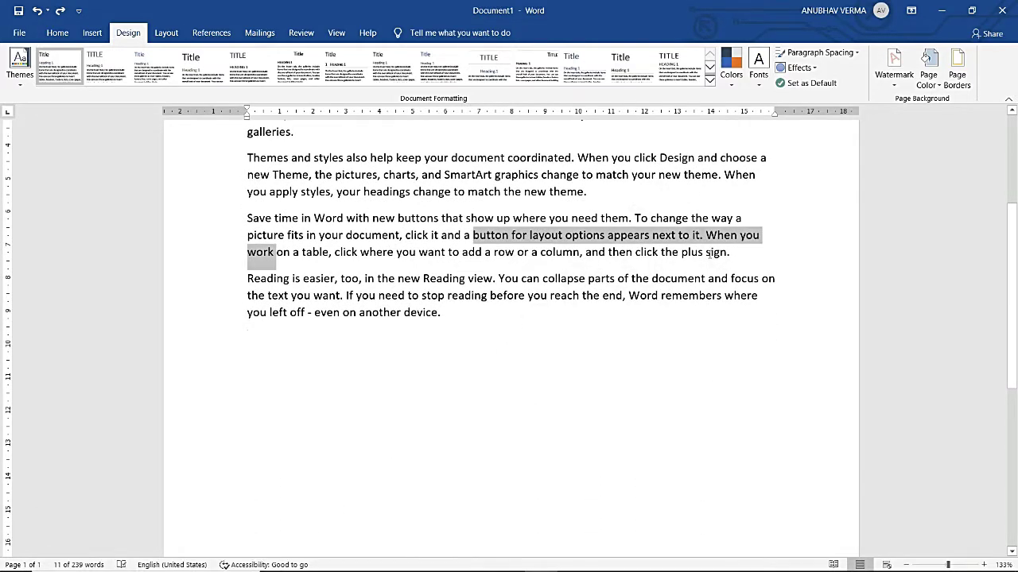
click(484, 391)
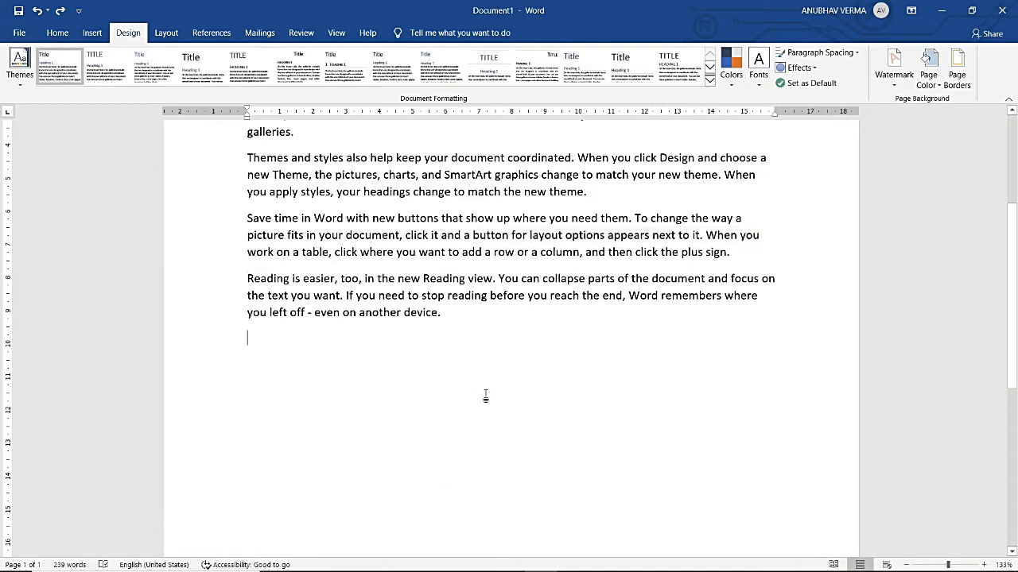
click(877, 89)
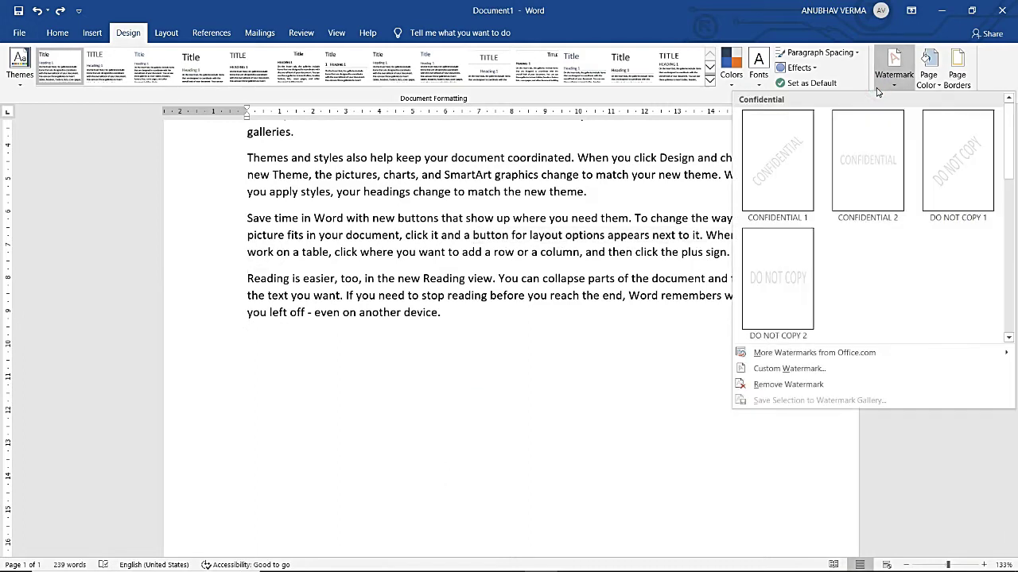
In the Custom Watermark (Printed Watermark) dialog, choose Text watermark instead of Picture watermark.
click(789, 368)
drag(449, 182, 233, 181)
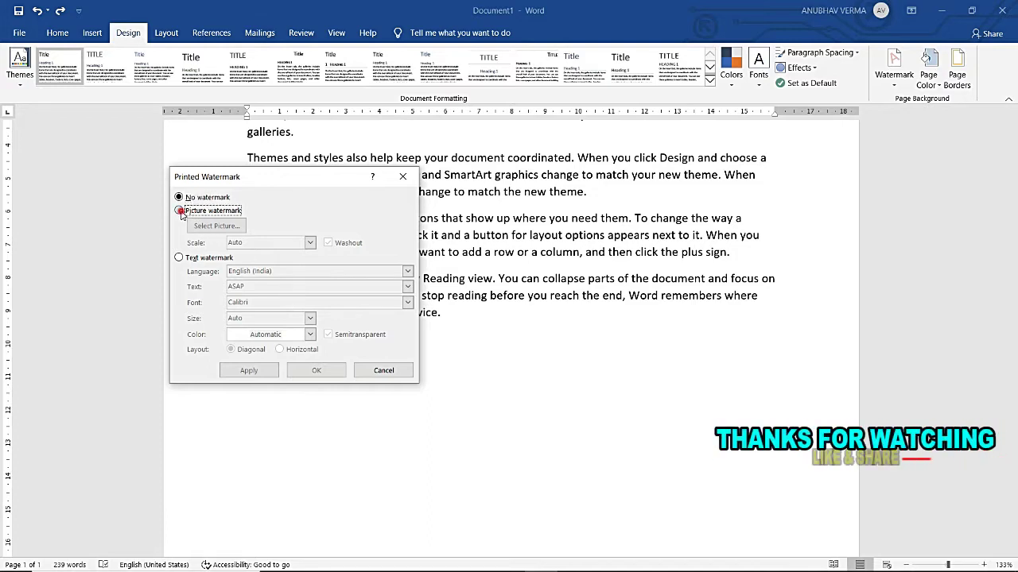
click(178, 211)
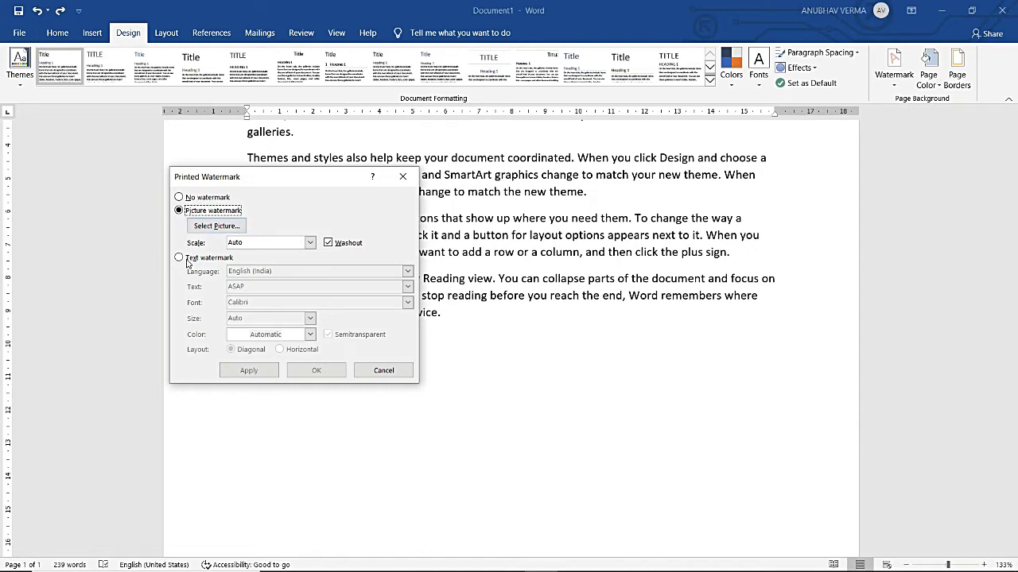
click(189, 259)
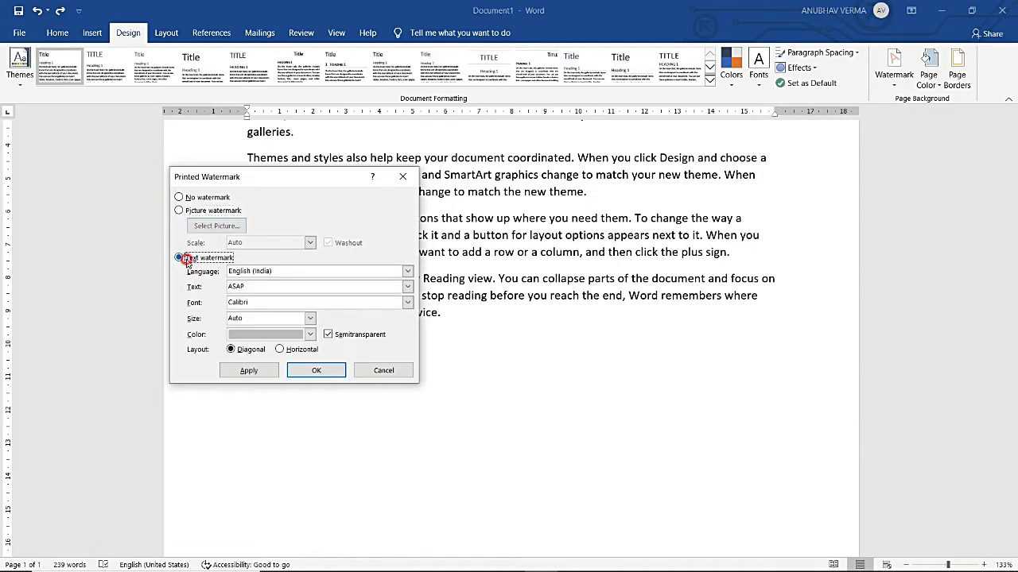
Keep English (India) as the language and replace the ASAP text with 'unique online guru'.
click(294, 271)
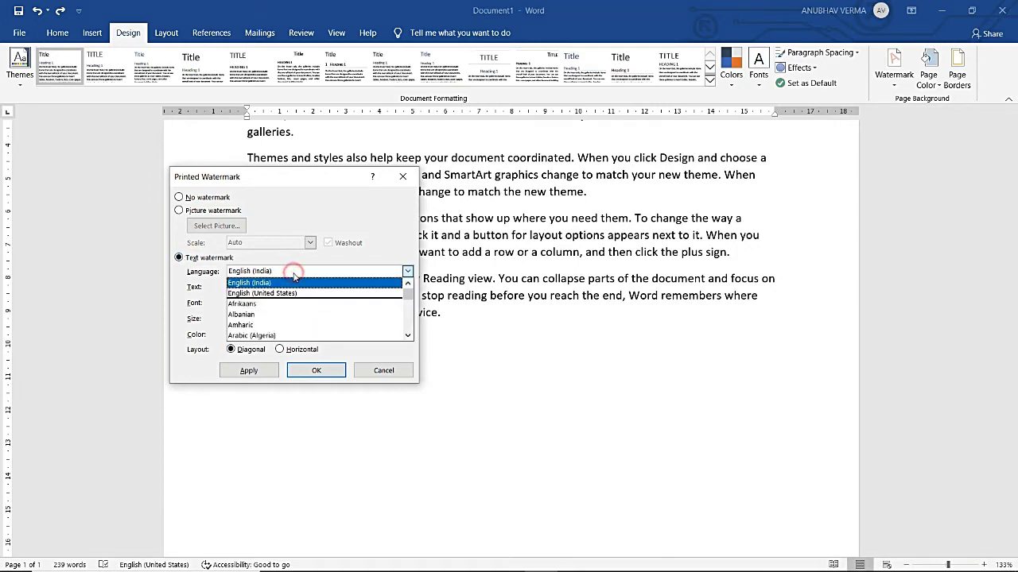
click(293, 272)
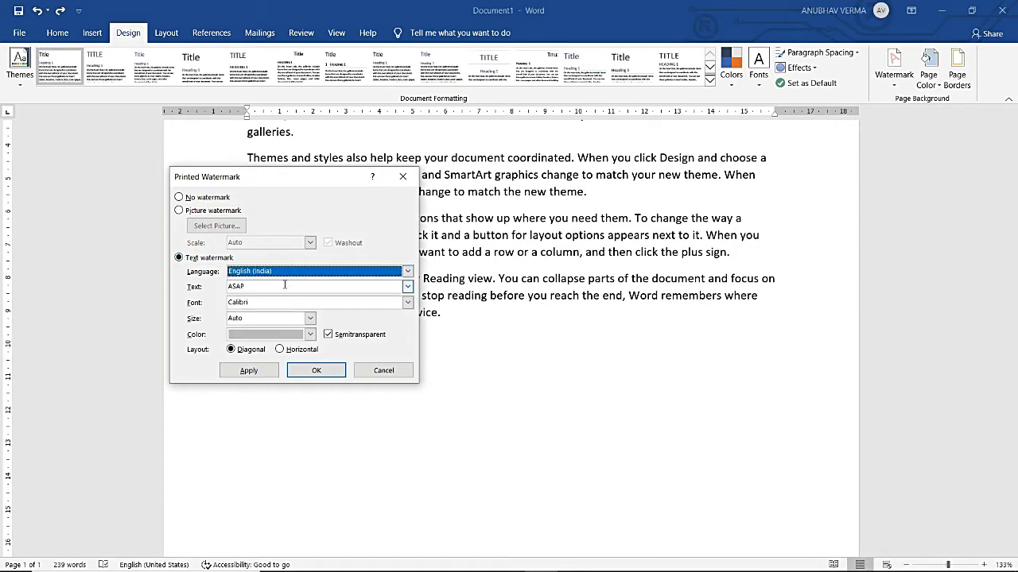
click(281, 290)
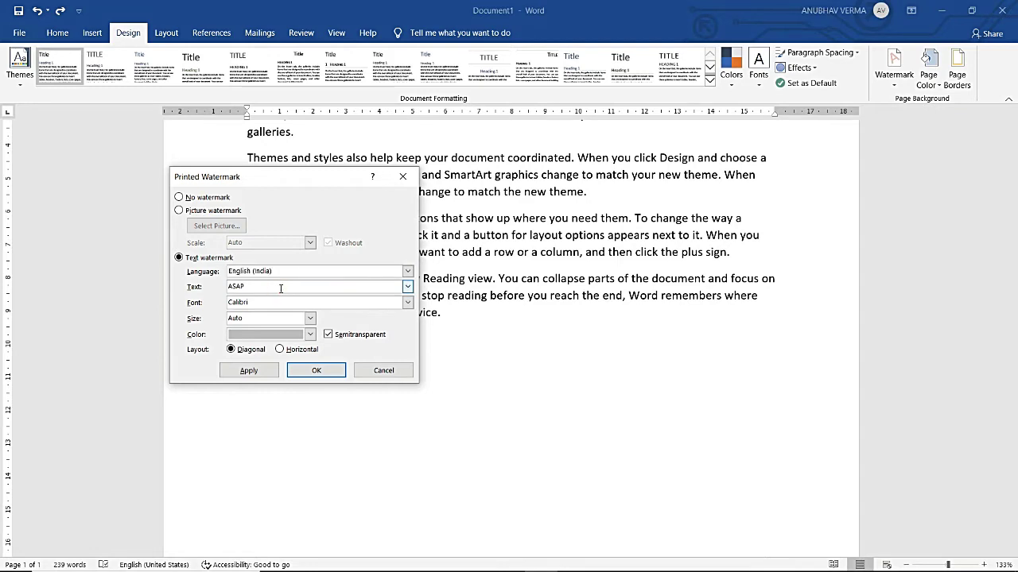
key(BackSpace)
key(BackSpace)
key(BackSpace)
key(BackSpace)
text(ur)
Set the watermark font to Centaur, keeping Auto size, grey colour and a Diagonal layout.
click(407, 302)
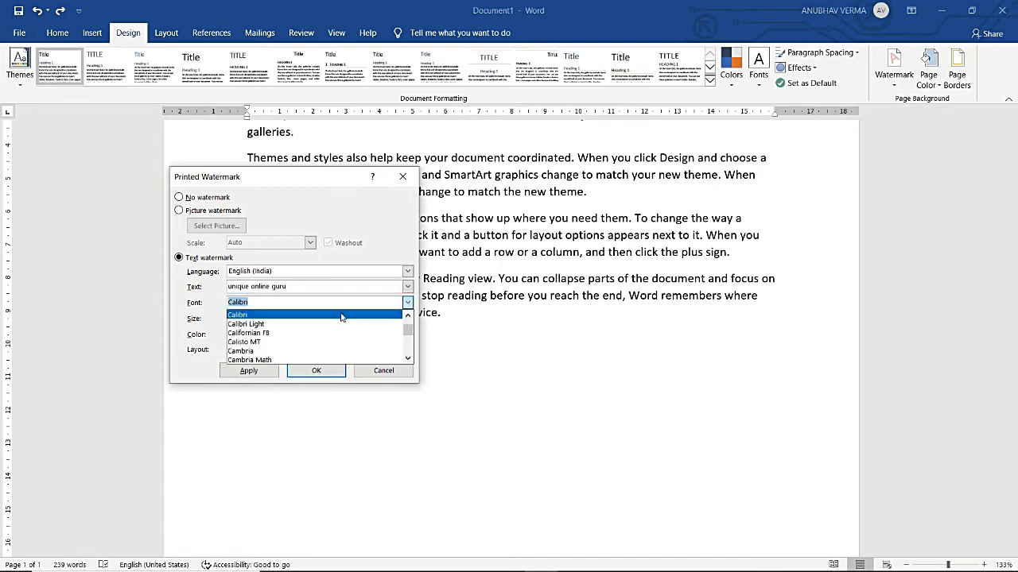
scroll(313, 345, down, 2)
scroll(313, 345, down, 1)
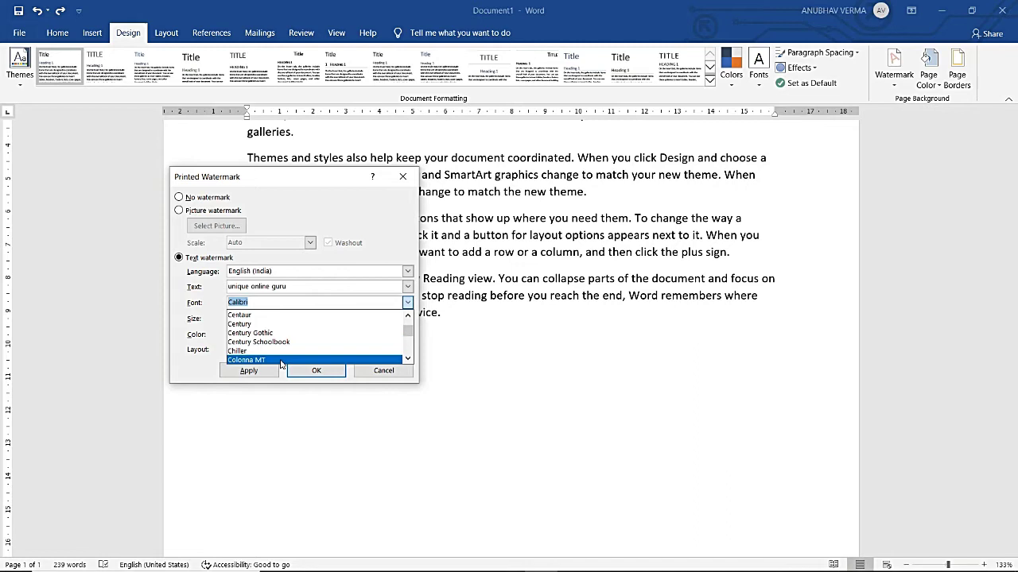
click(289, 314)
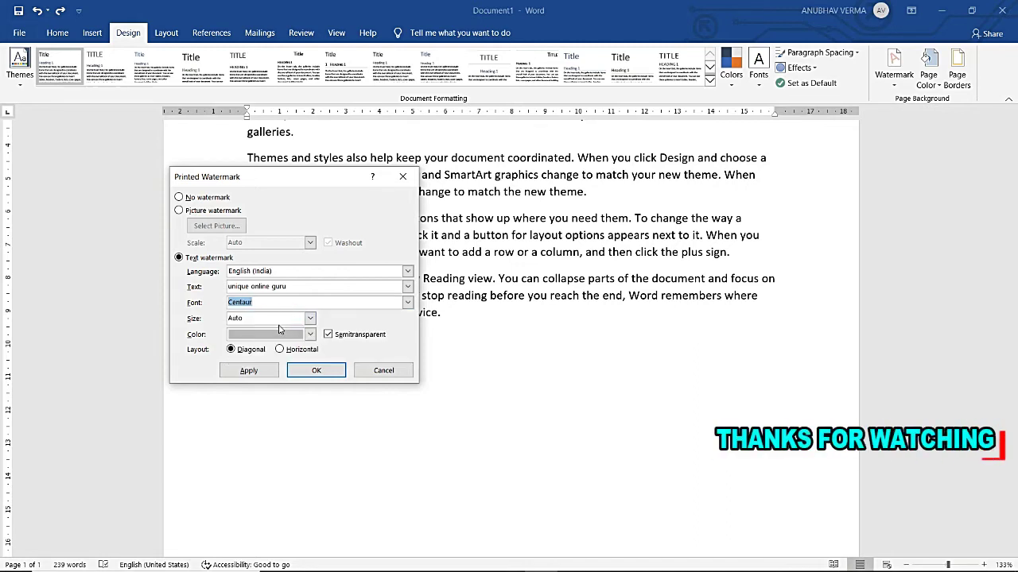
click(280, 318)
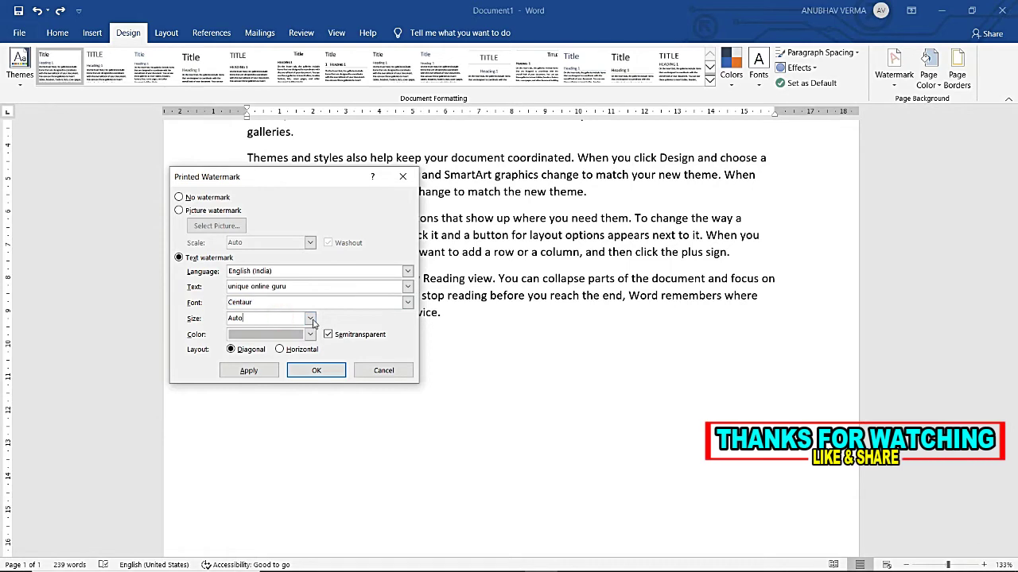
click(310, 318)
click(311, 319)
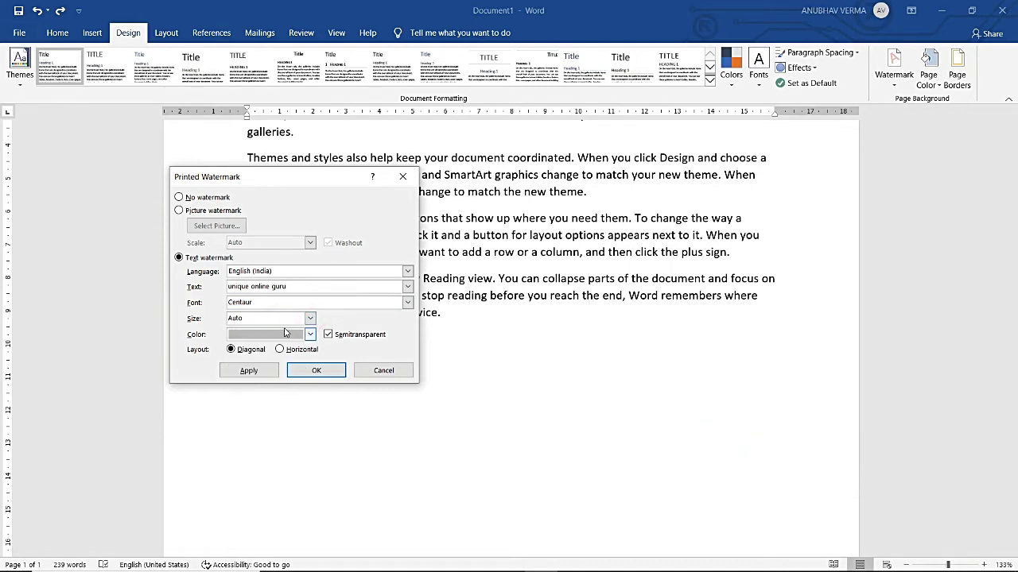
click(310, 335)
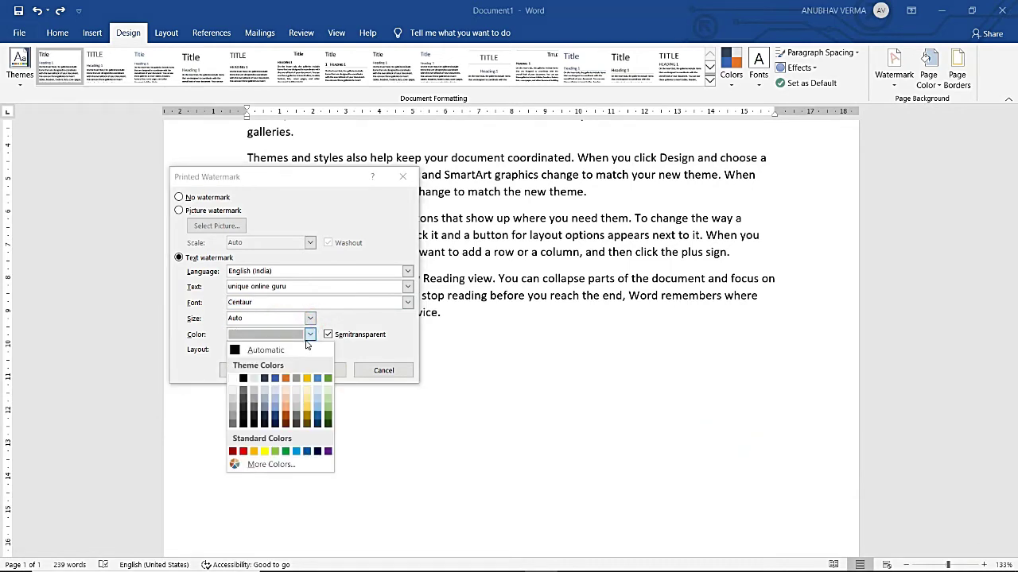
click(310, 335)
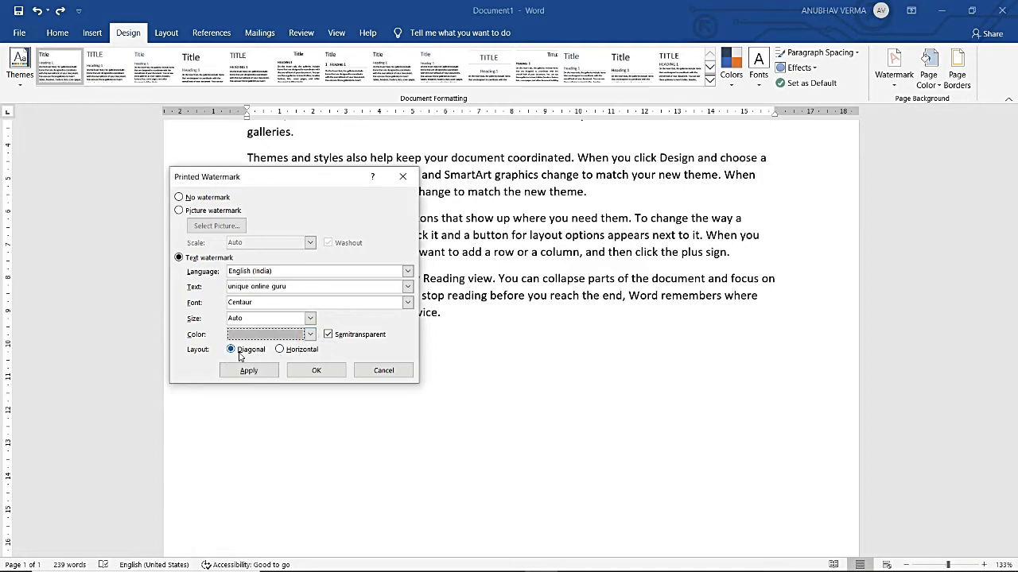
click(286, 352)
click(256, 351)
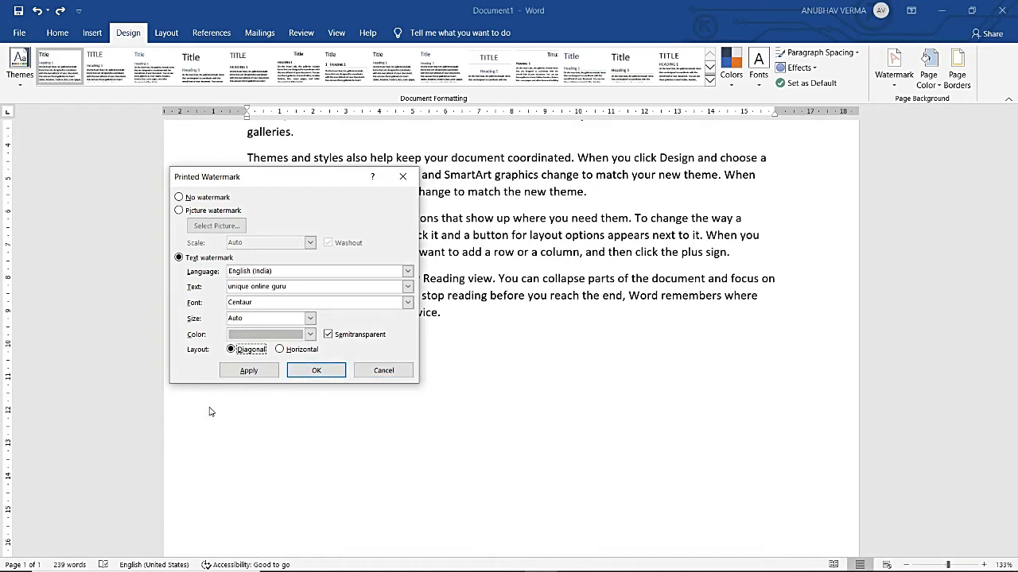
Apply the Centaur 'unique online guru' watermark, close the dialog, and scroll back to the top.
click(251, 374)
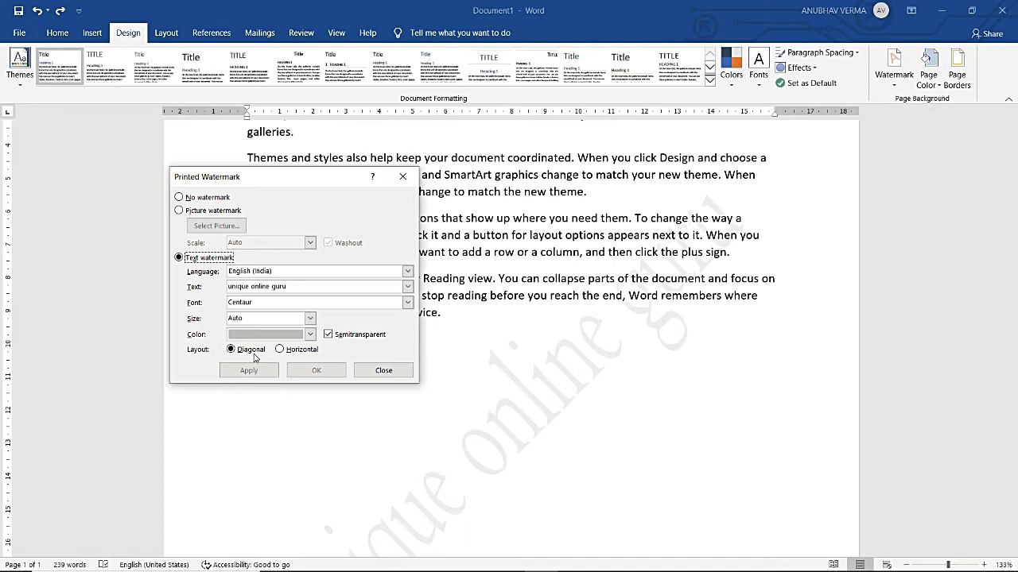
click(388, 370)
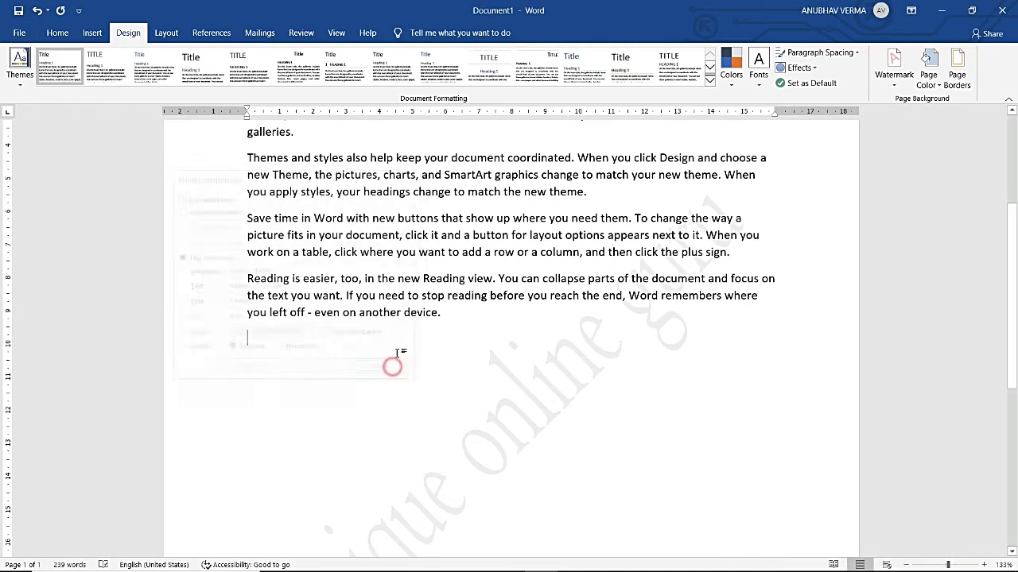
scroll(403, 342, down, 4)
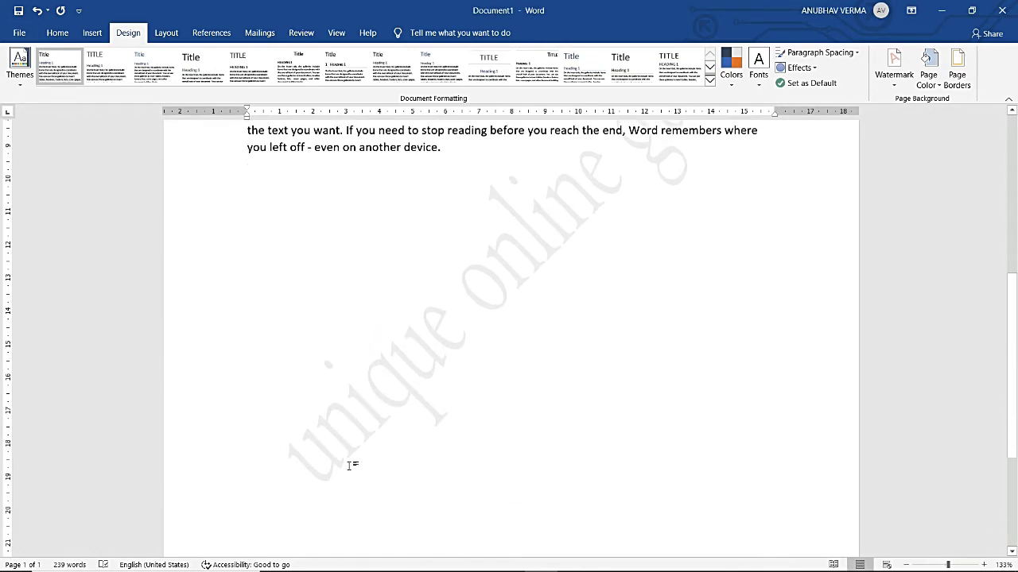
scroll(518, 375, up, 6)
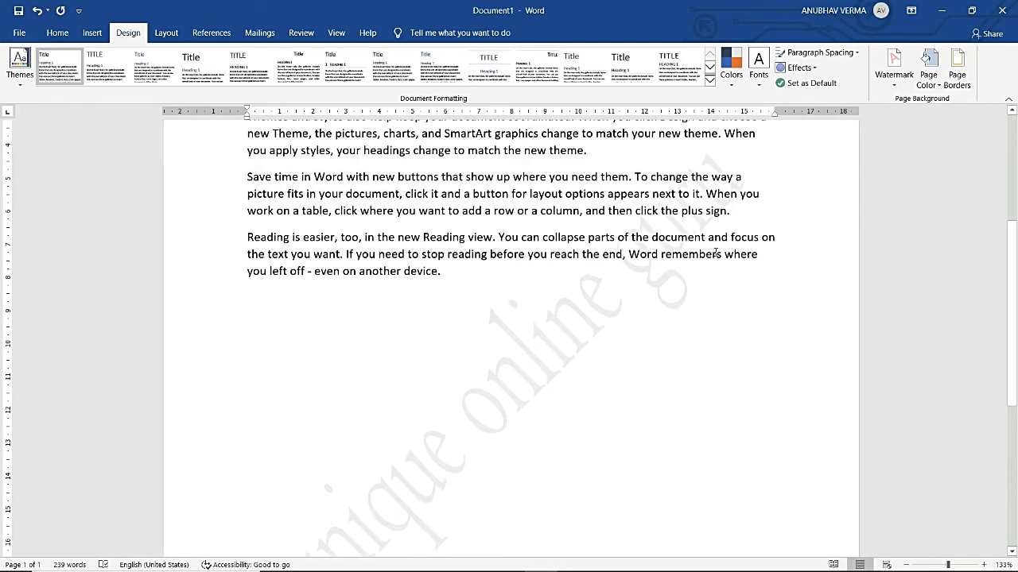
scroll(715, 252, up, 2)
scroll(716, 252, up, 3)
scroll(716, 252, up, 1)
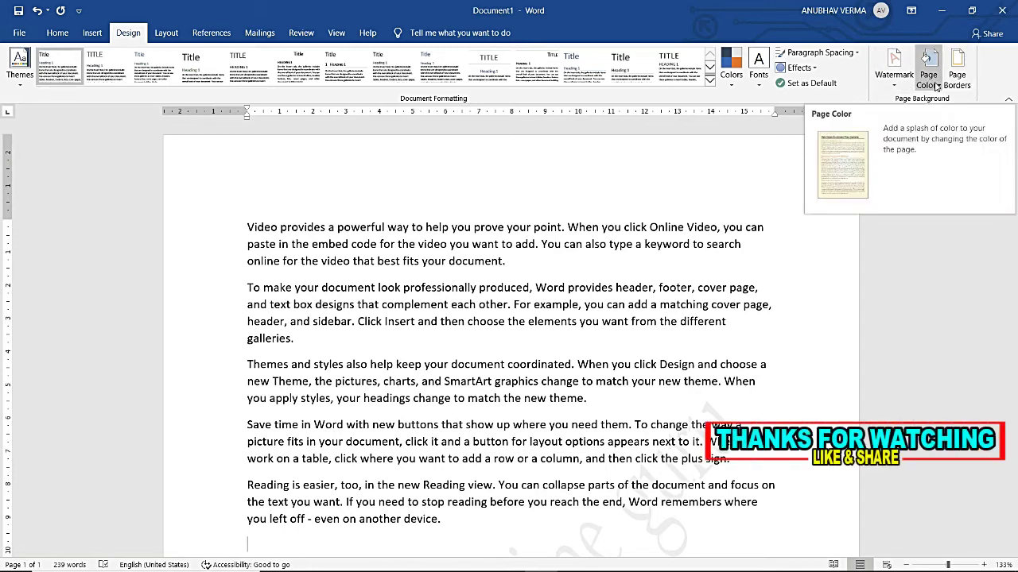
Fill the page background with Red from Standard Colors and scroll to review it.
click(935, 86)
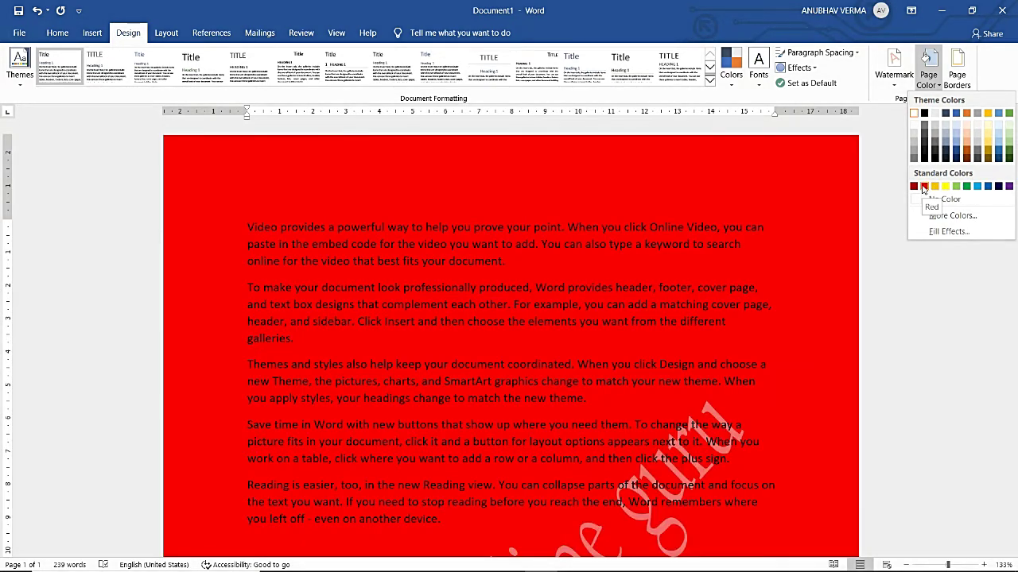
click(923, 188)
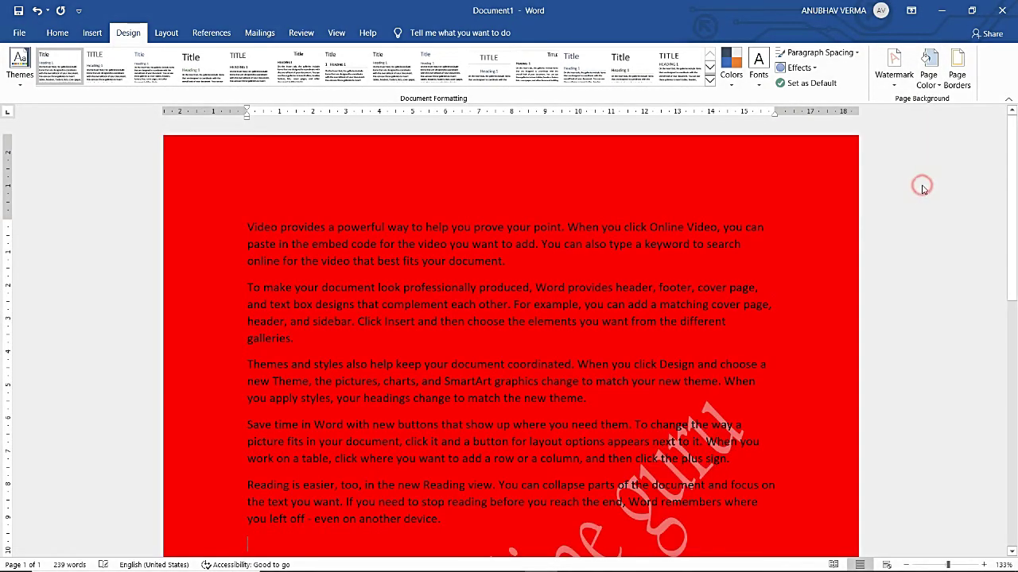
scroll(922, 186, down, 5)
scroll(923, 185, up, 3)
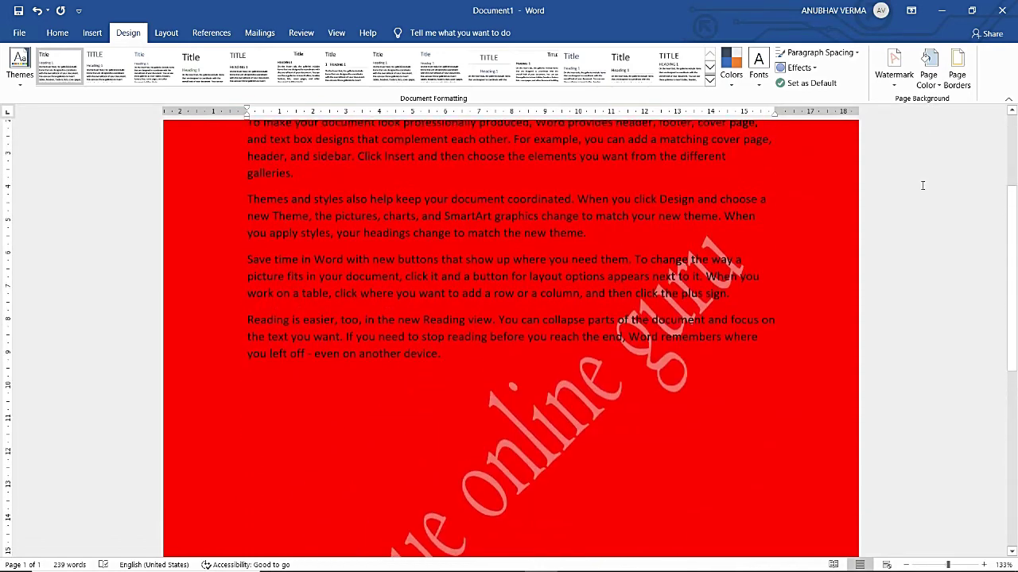
scroll(767, 198, up, 2)
scroll(646, 213, down, 3)
scroll(646, 212, down, 5)
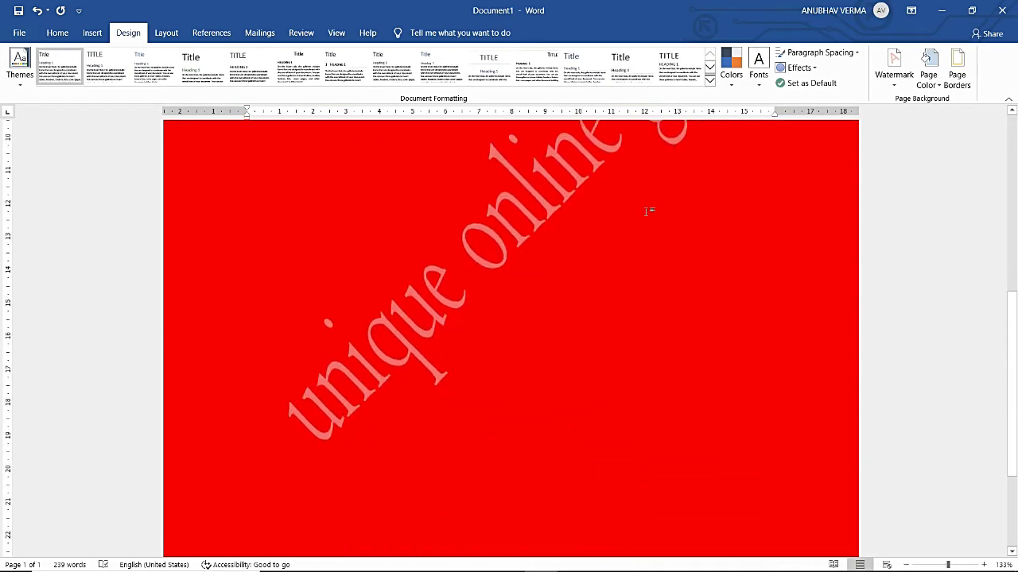
scroll(502, 296, up, 4)
scroll(502, 296, up, 3)
scroll(503, 296, up, 2)
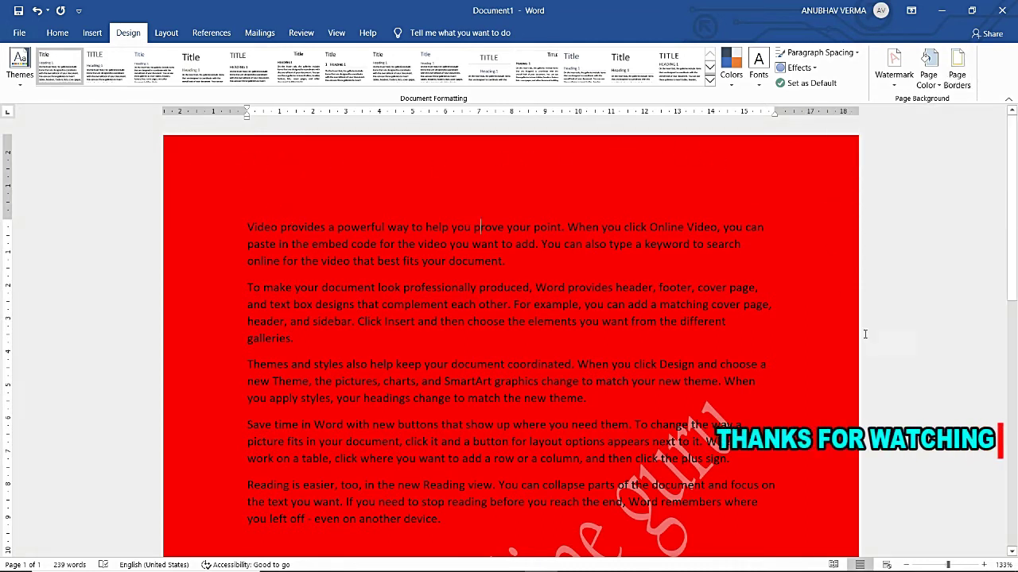
Give the page a dashed-line border around its edges via Page Borders.
click(951, 87)
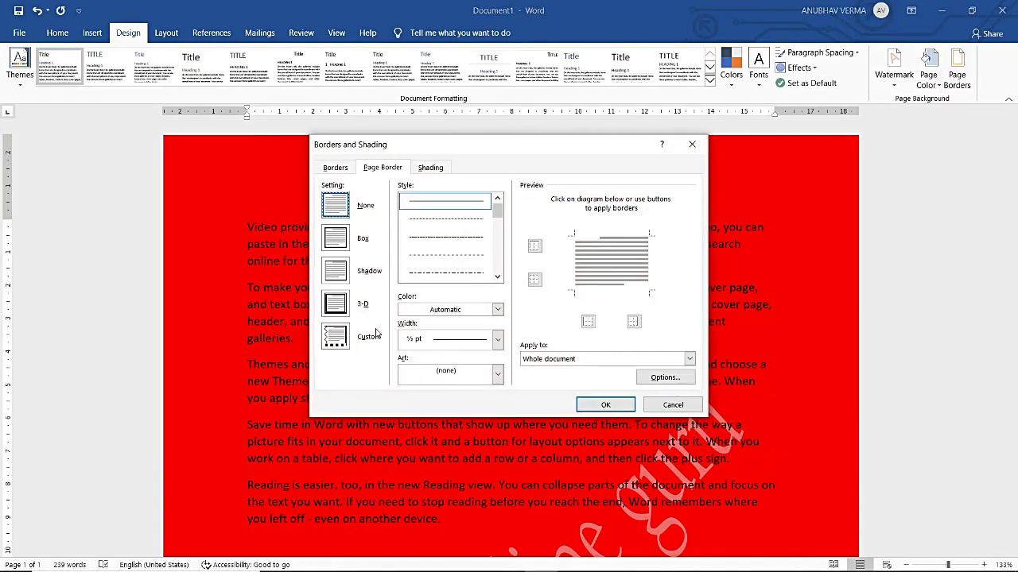
click(337, 208)
click(336, 241)
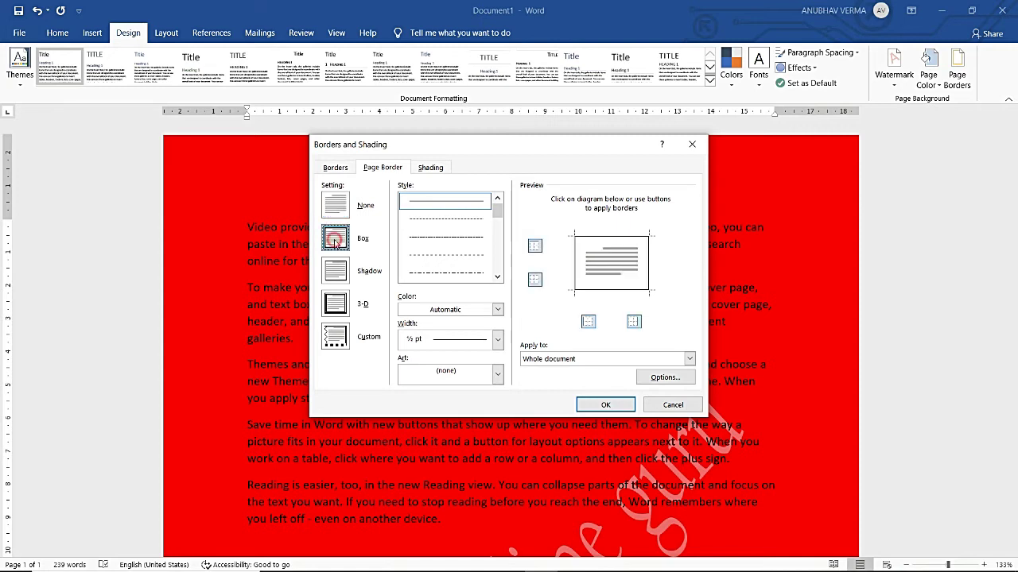
click(335, 208)
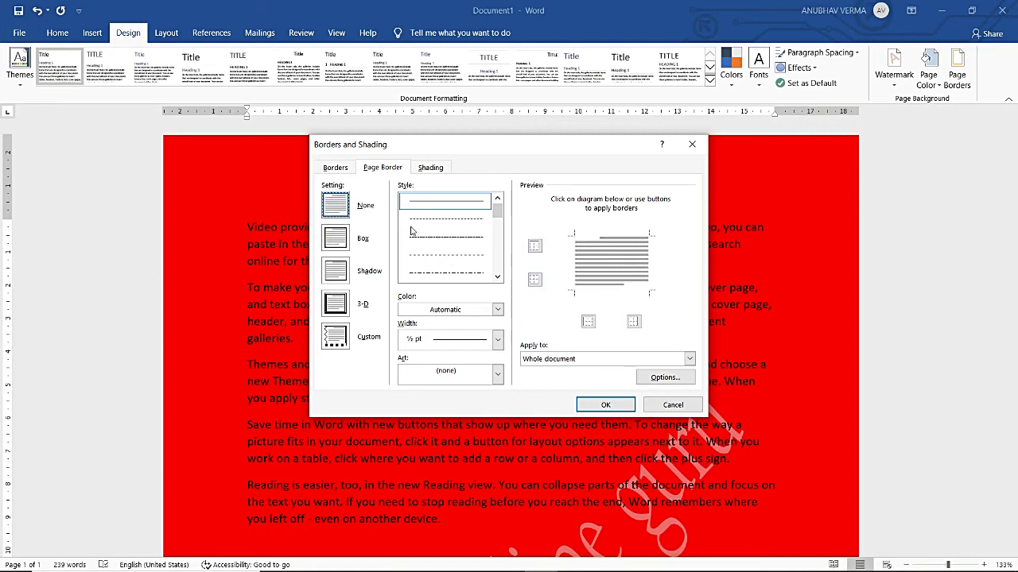
click(435, 219)
click(428, 246)
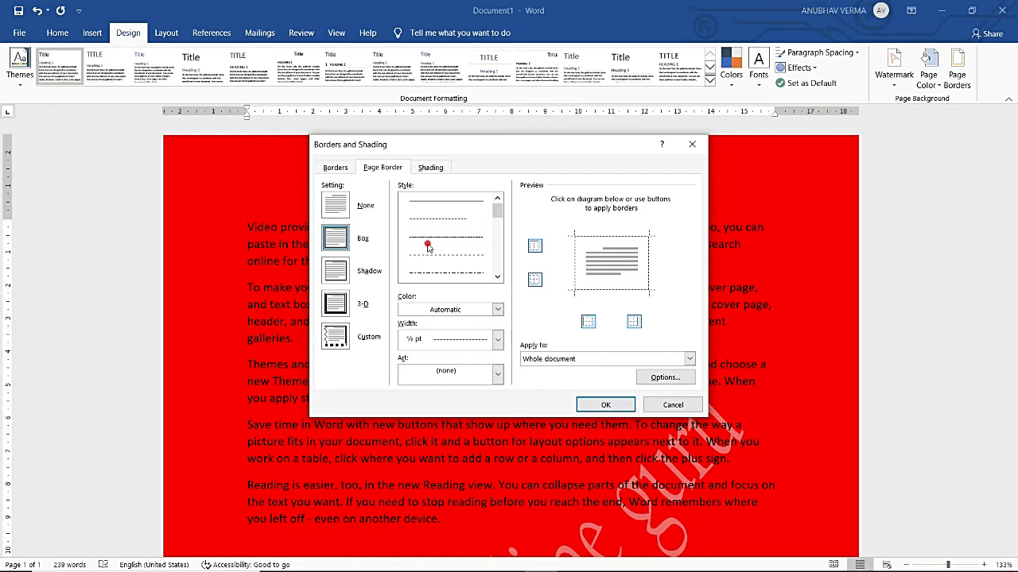
click(608, 407)
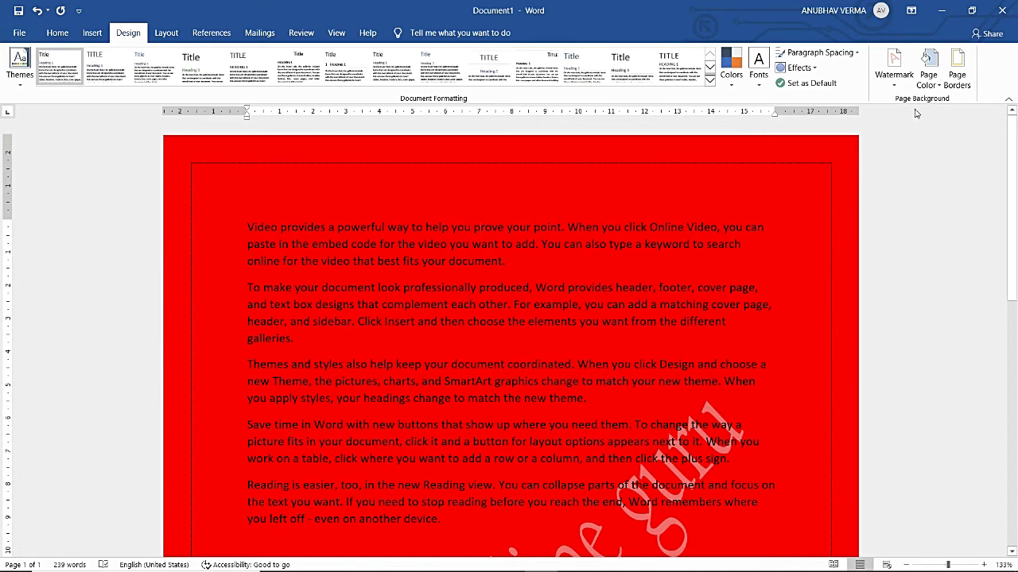
Change the page border to a blue dash-dot line.
click(957, 76)
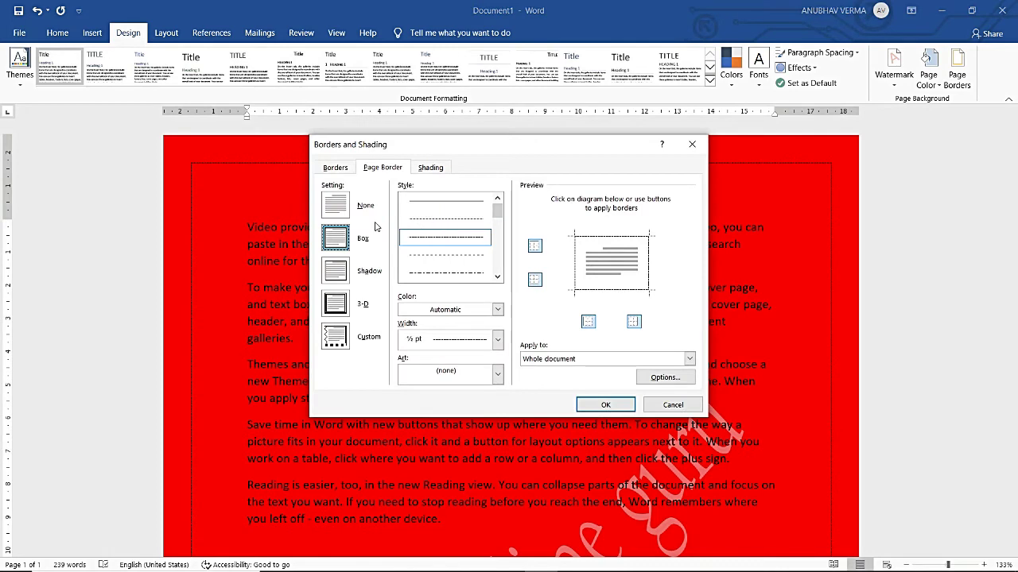
click(433, 273)
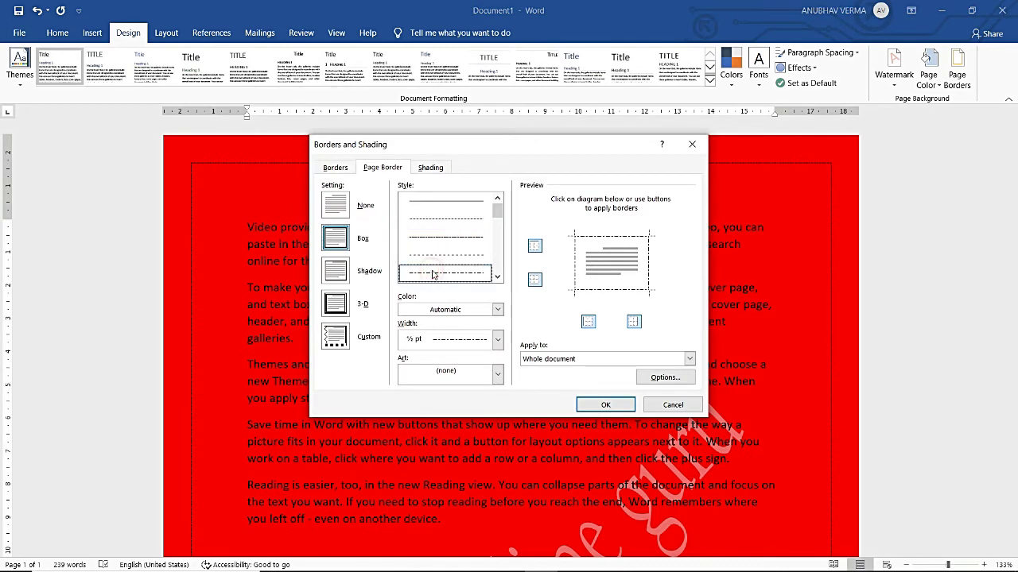
click(472, 310)
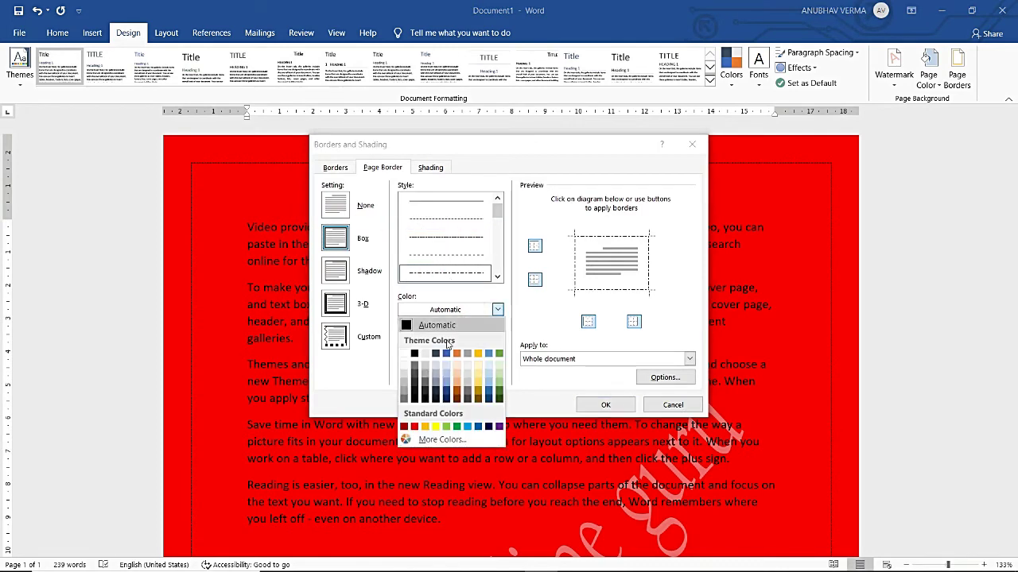
click(448, 358)
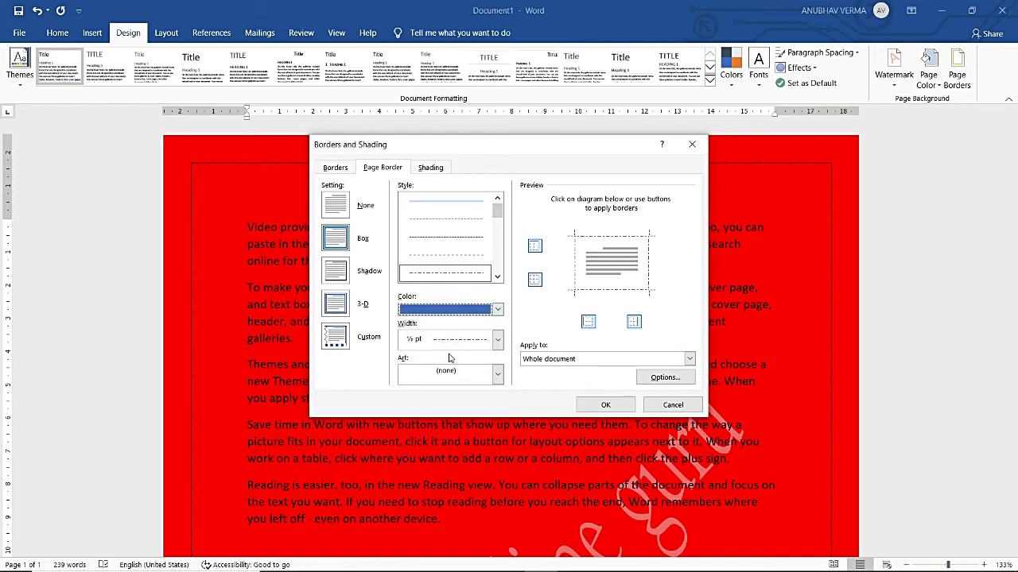
click(606, 405)
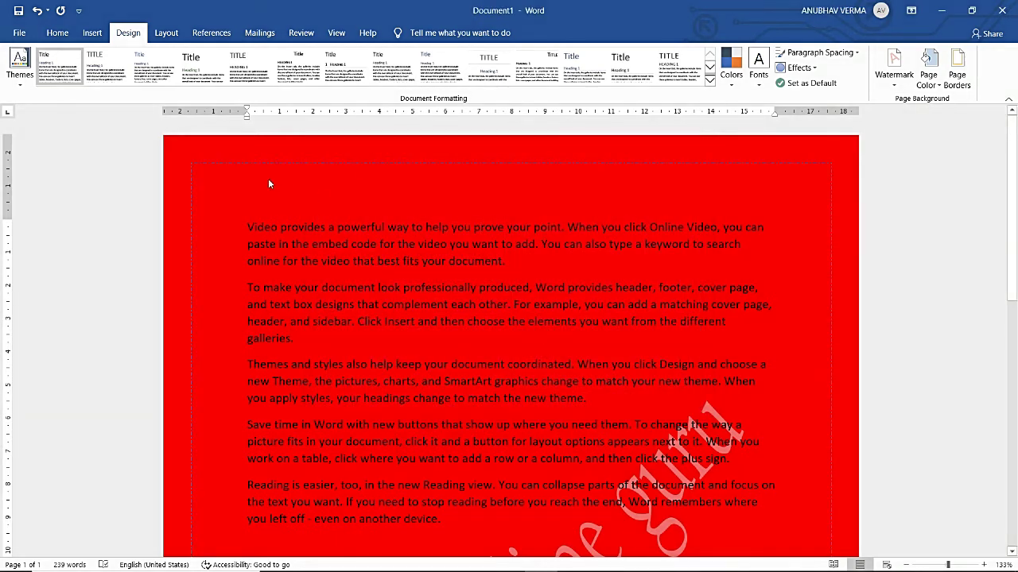
click(928, 73)
Set the page border type to Shadow after trying None, Box and 3-D.
click(957, 73)
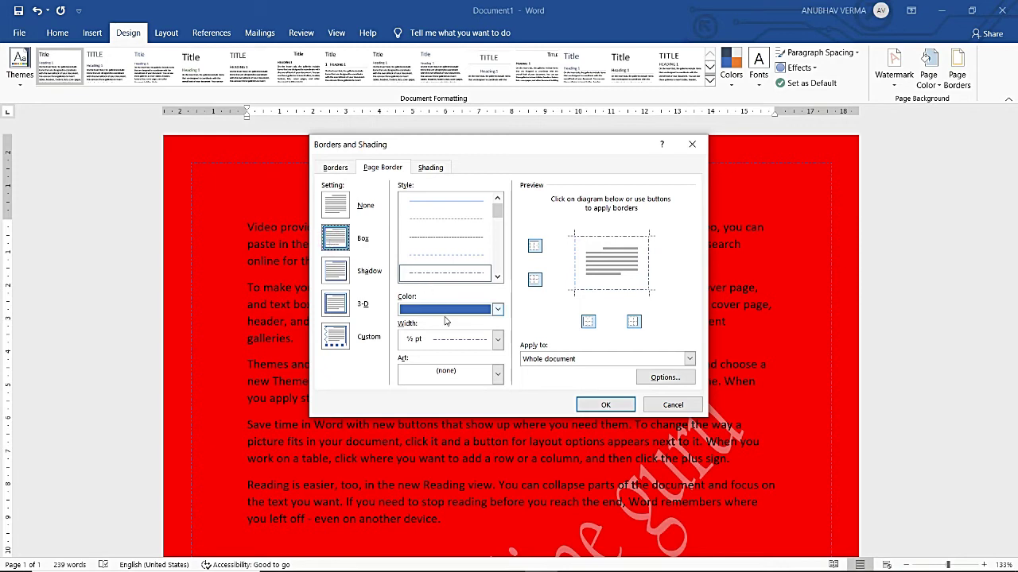
click(335, 209)
click(334, 243)
click(337, 205)
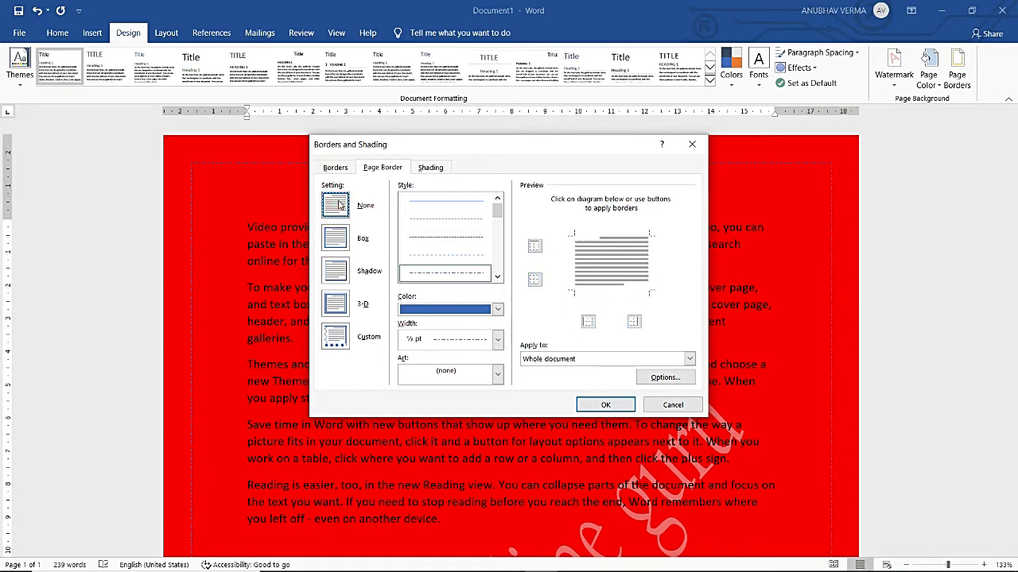
click(341, 229)
click(337, 274)
click(333, 303)
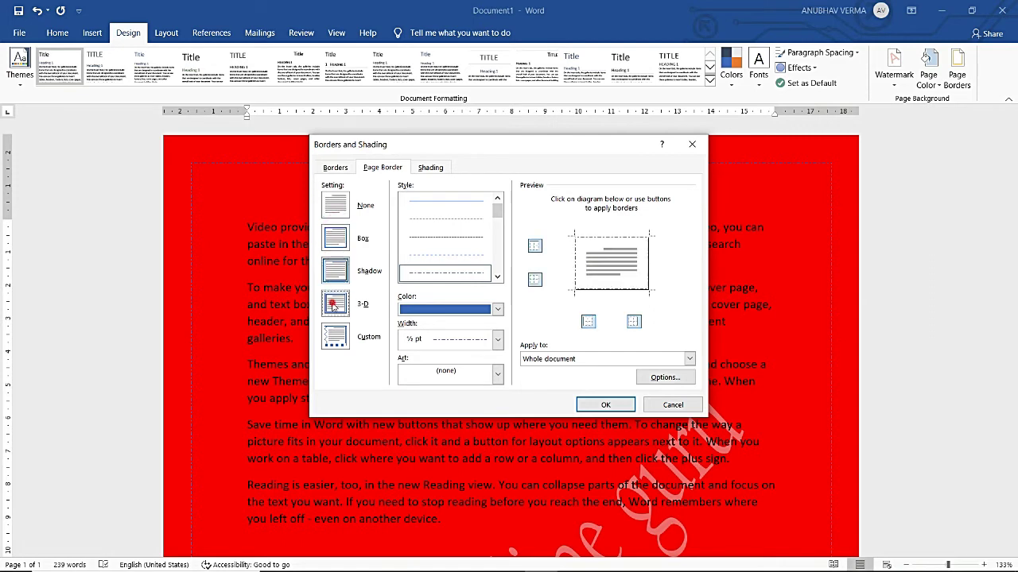
click(335, 271)
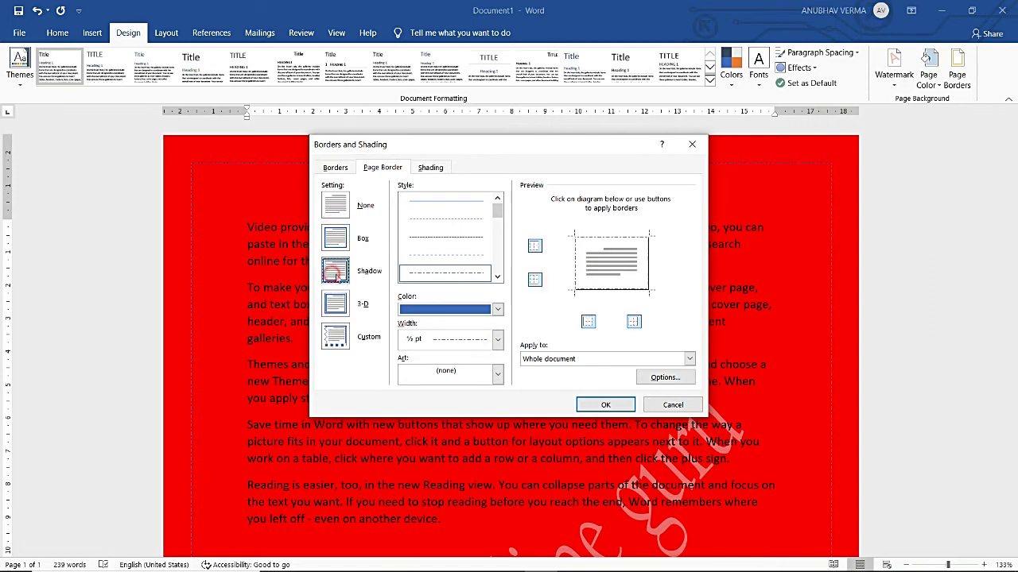
Choose a thick solid 3 pt line for the shadowed border and confirm.
click(449, 256)
scroll(450, 256, down, 3)
scroll(473, 238, down, 2)
click(474, 237)
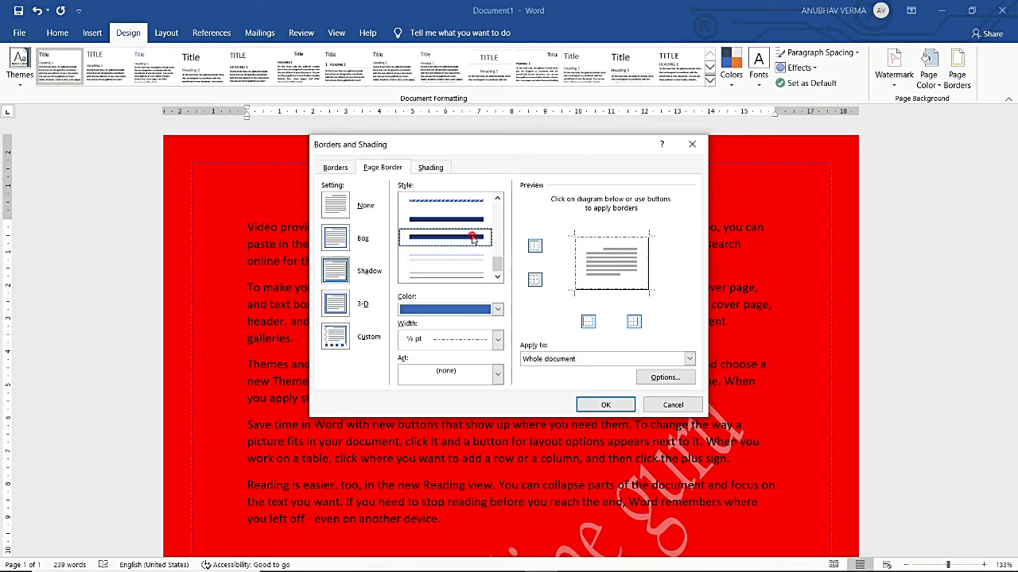
click(600, 405)
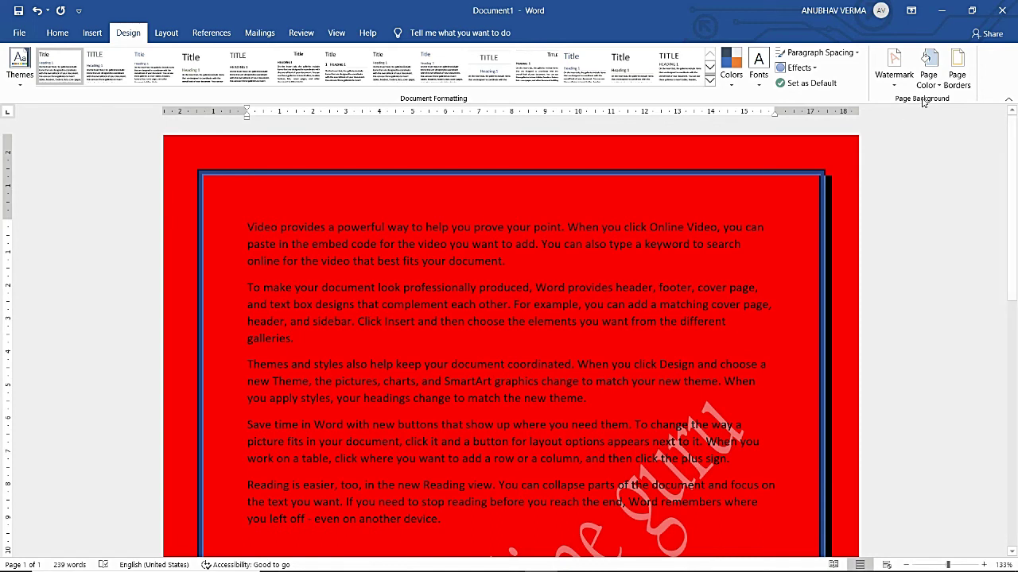
Replace the border with a Custom yellow-star art border around the whole page.
click(957, 76)
click(341, 345)
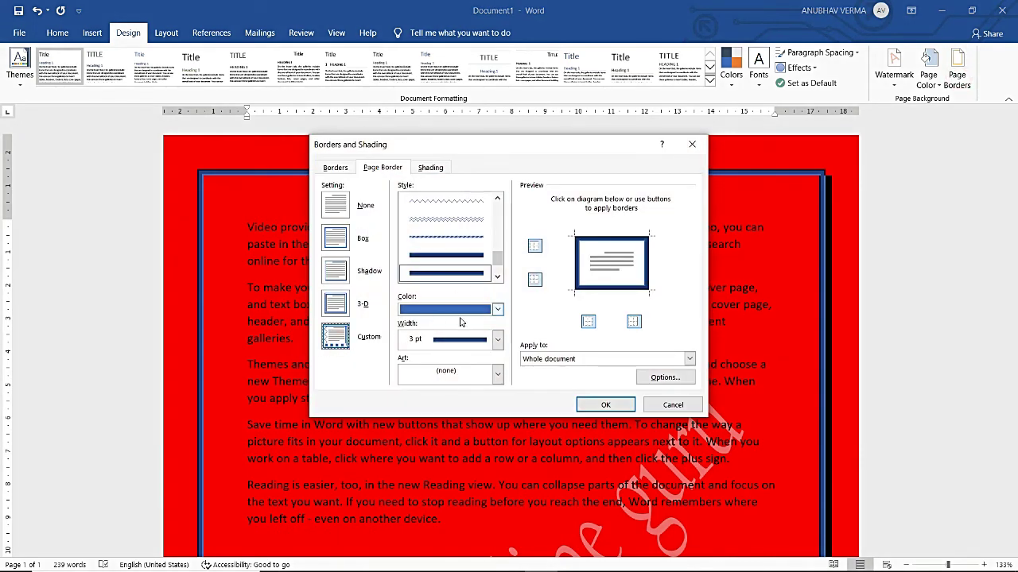
click(499, 343)
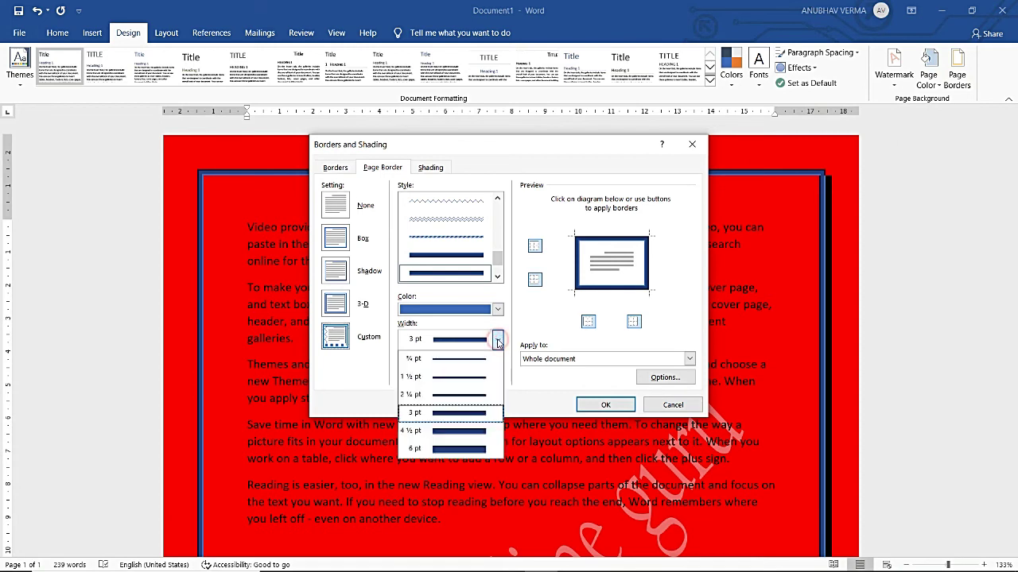
click(498, 343)
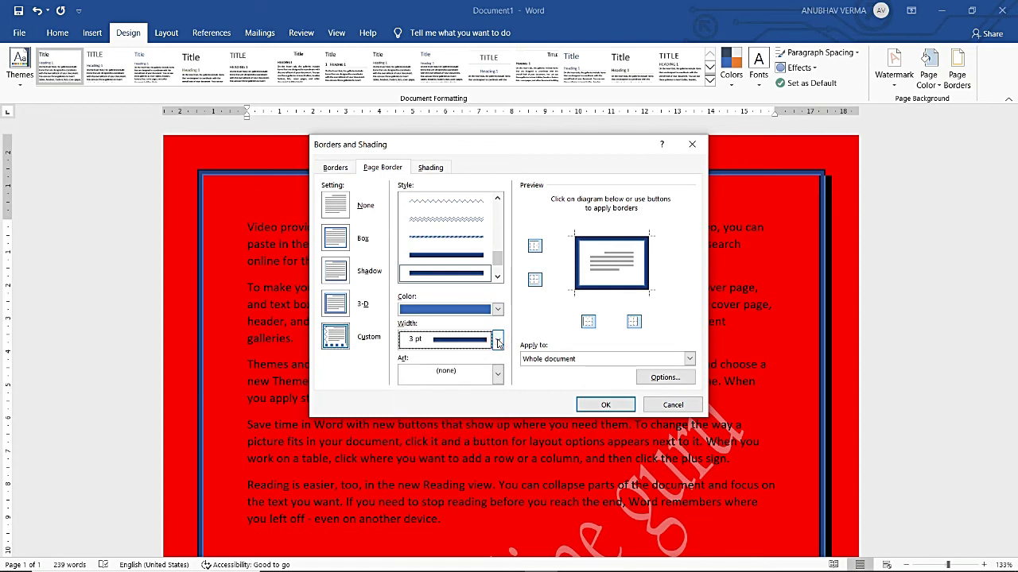
click(494, 376)
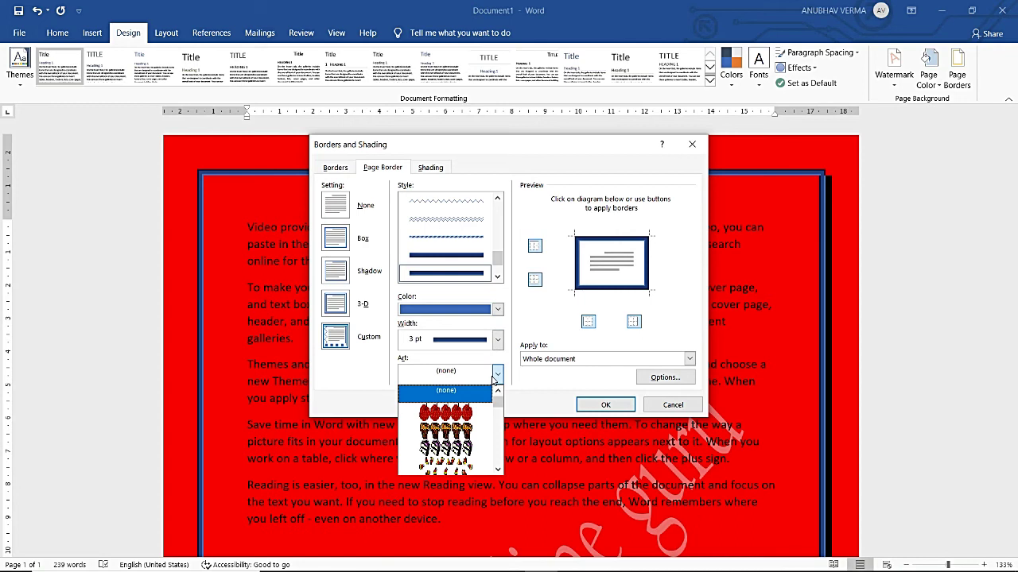
scroll(473, 433, down, 2)
scroll(473, 446, down, 2)
scroll(472, 457, down, 2)
click(467, 447)
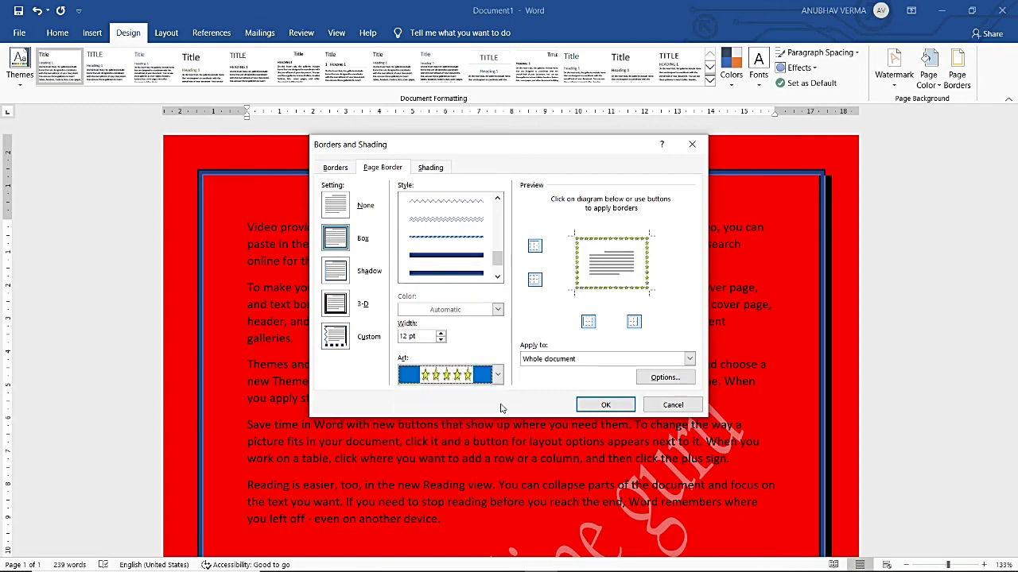
click(618, 407)
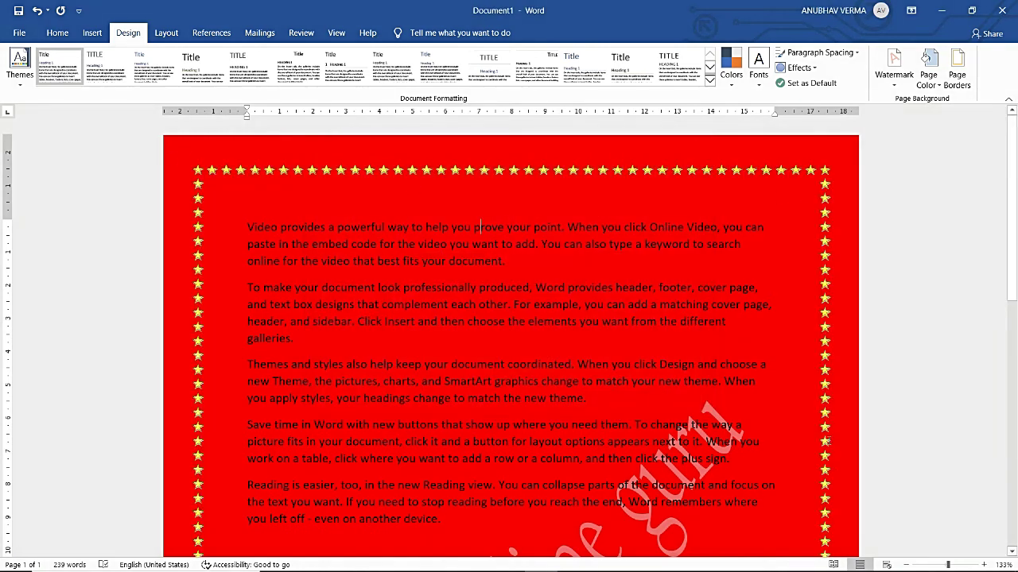
scroll(509, 342, down, 5)
scroll(509, 342, down, 5)
scroll(509, 342, down, 3)
scroll(509, 342, up, 8)
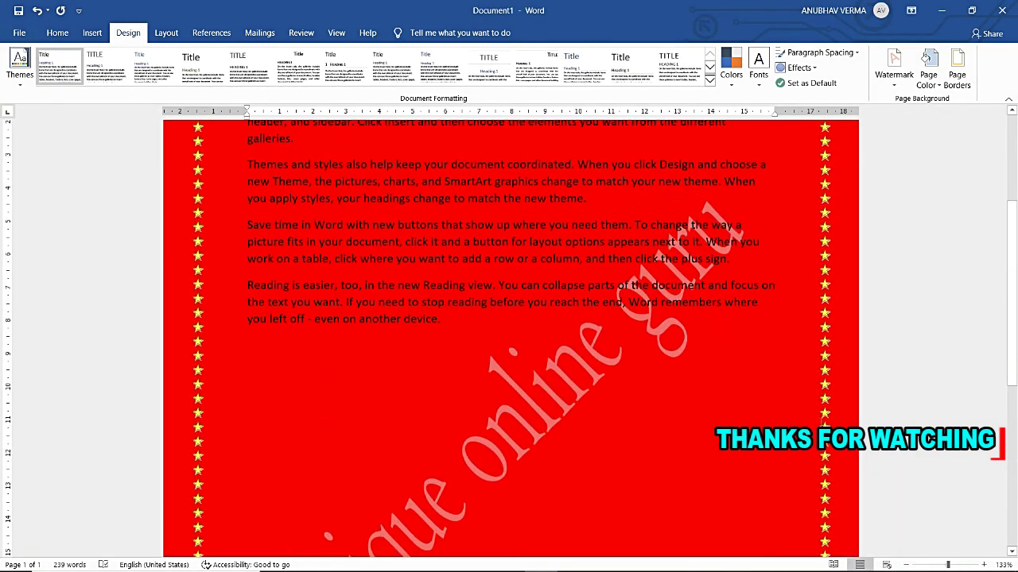
scroll(885, 231, up, 4)
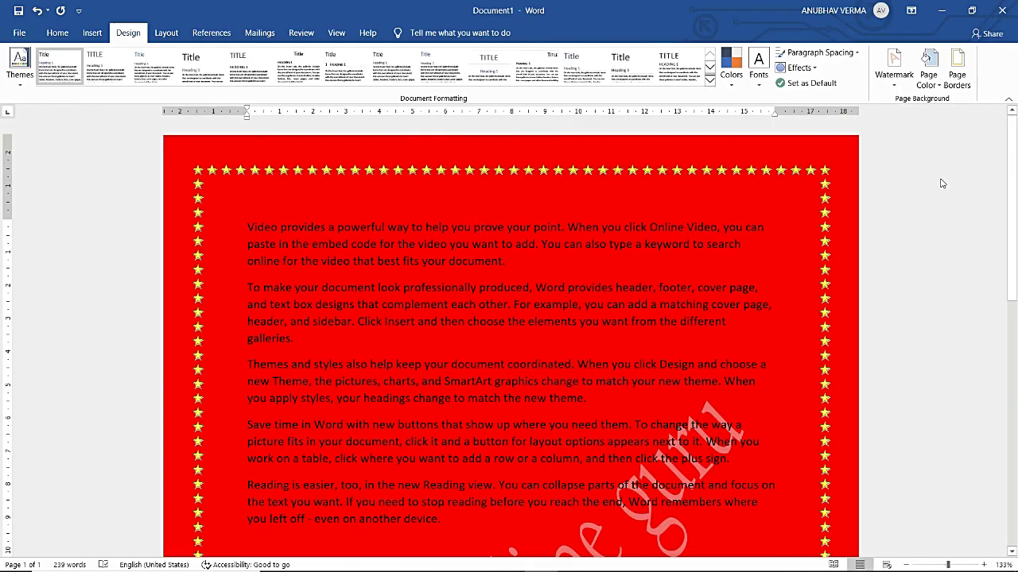
scroll(941, 183, down, 5)
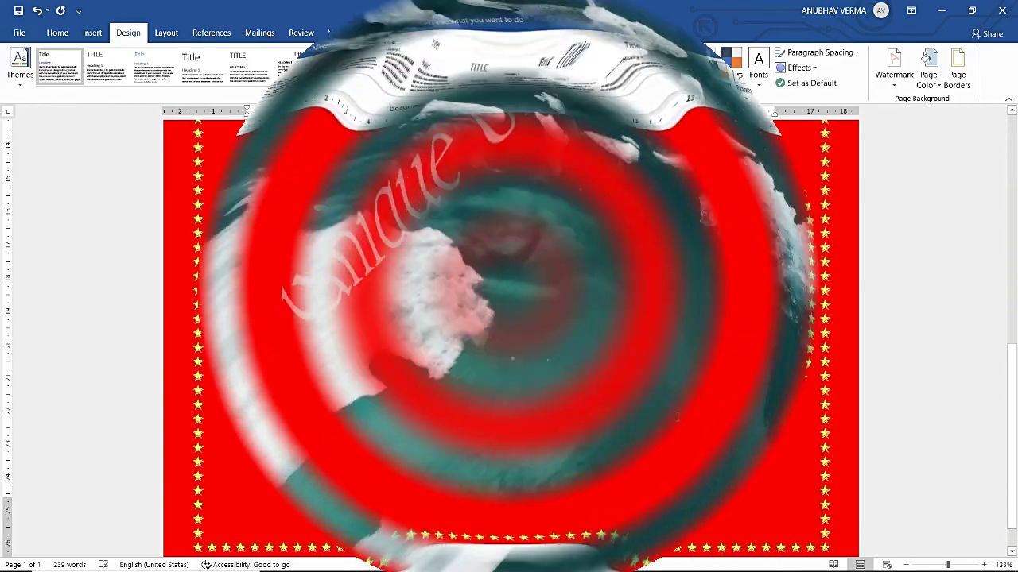